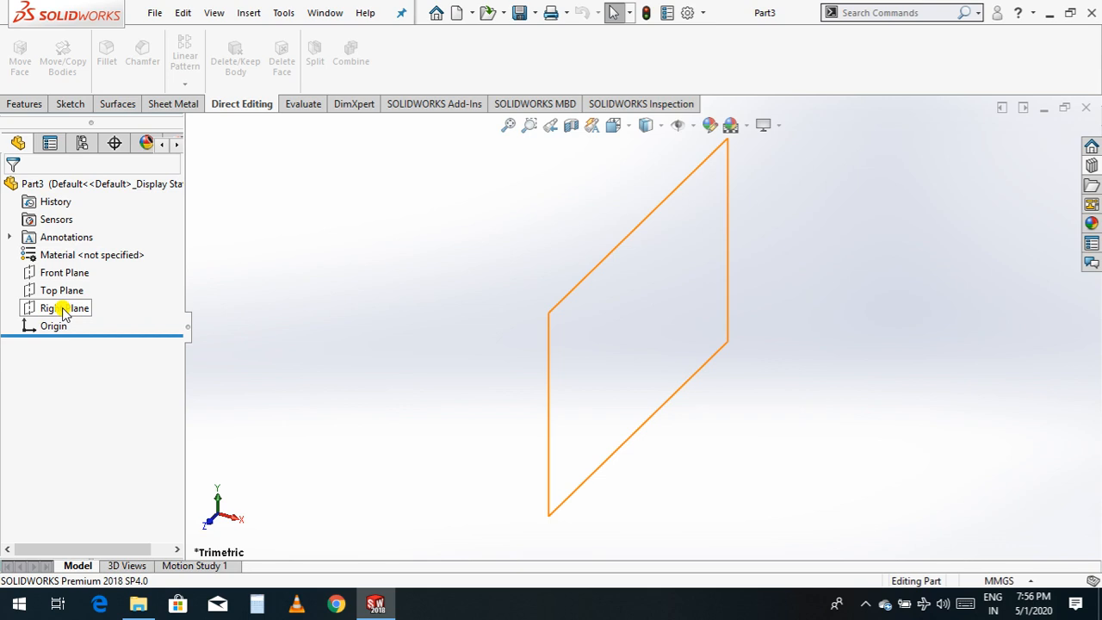
- Sketch a center rectangle about 207 mm by 144 mm on the Right Plane, centred on the origin
click(64, 311)
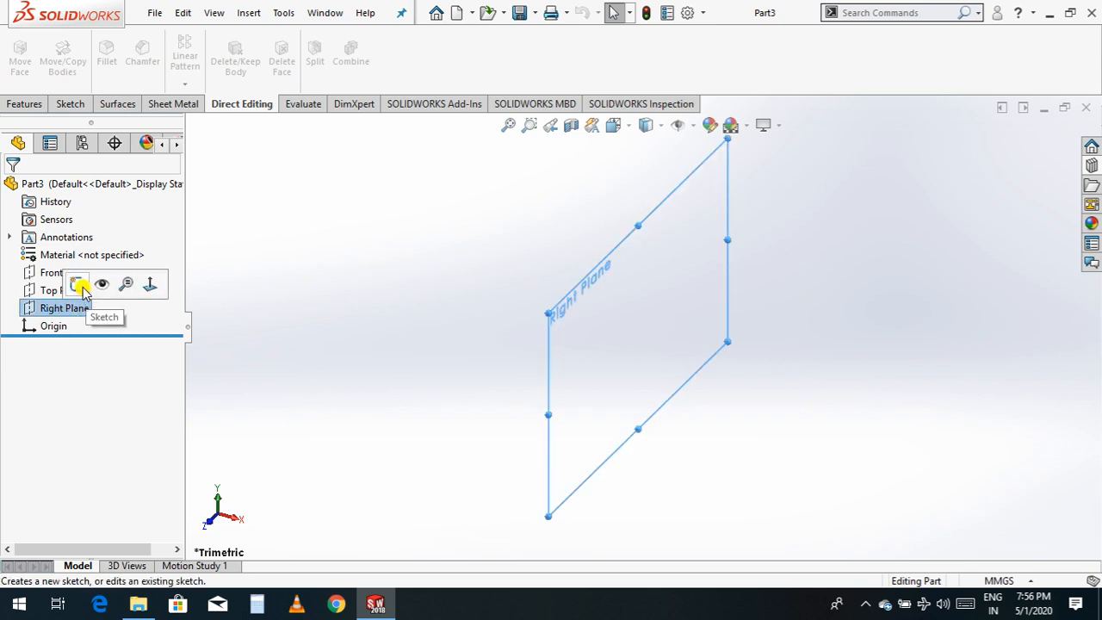
click(80, 286)
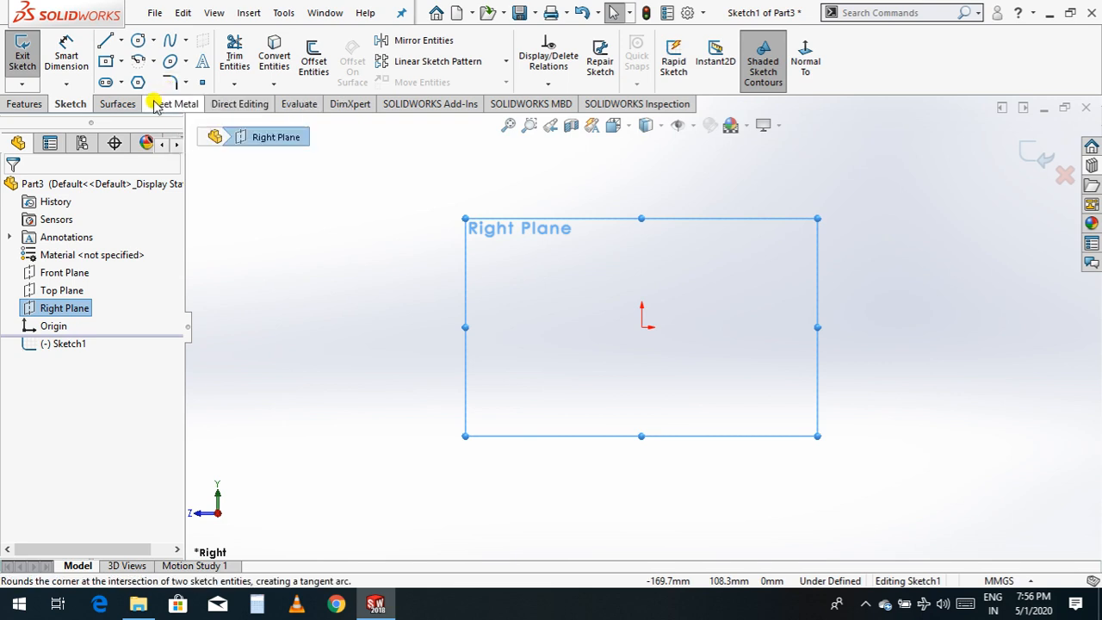
click(107, 67)
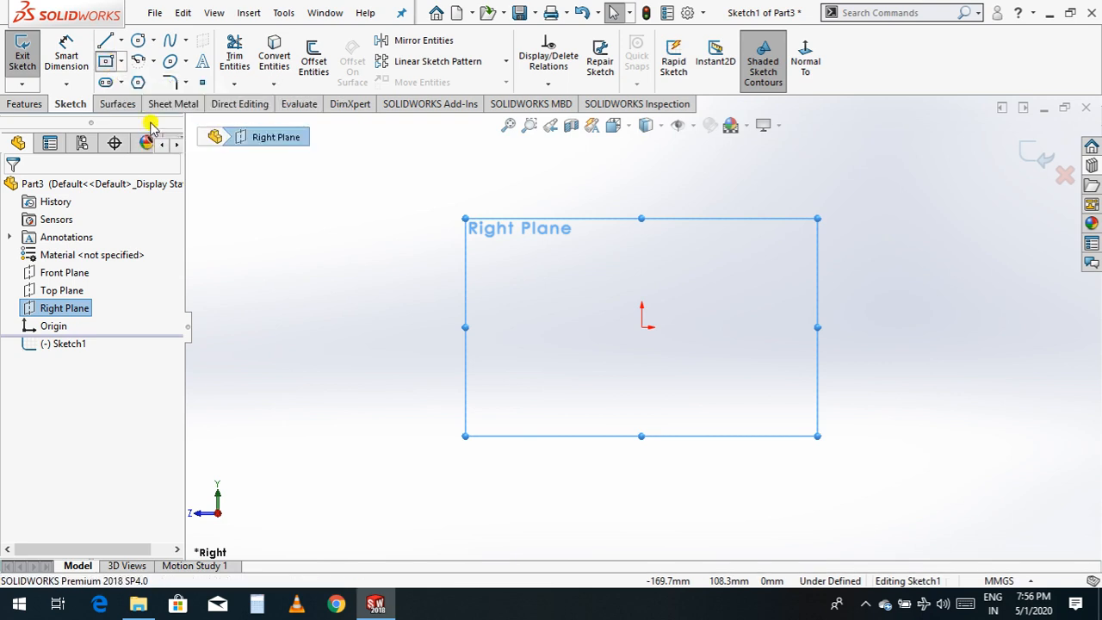
click(641, 327)
click(846, 444)
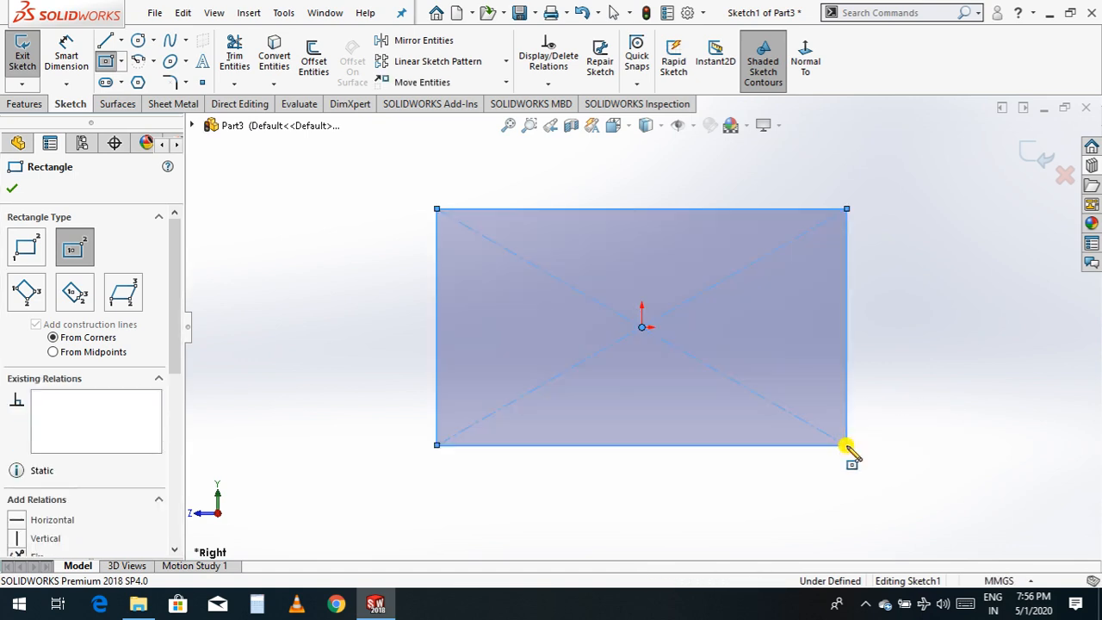
- Dimension the rectangle's horizontal edge to 250 mm
click(66, 56)
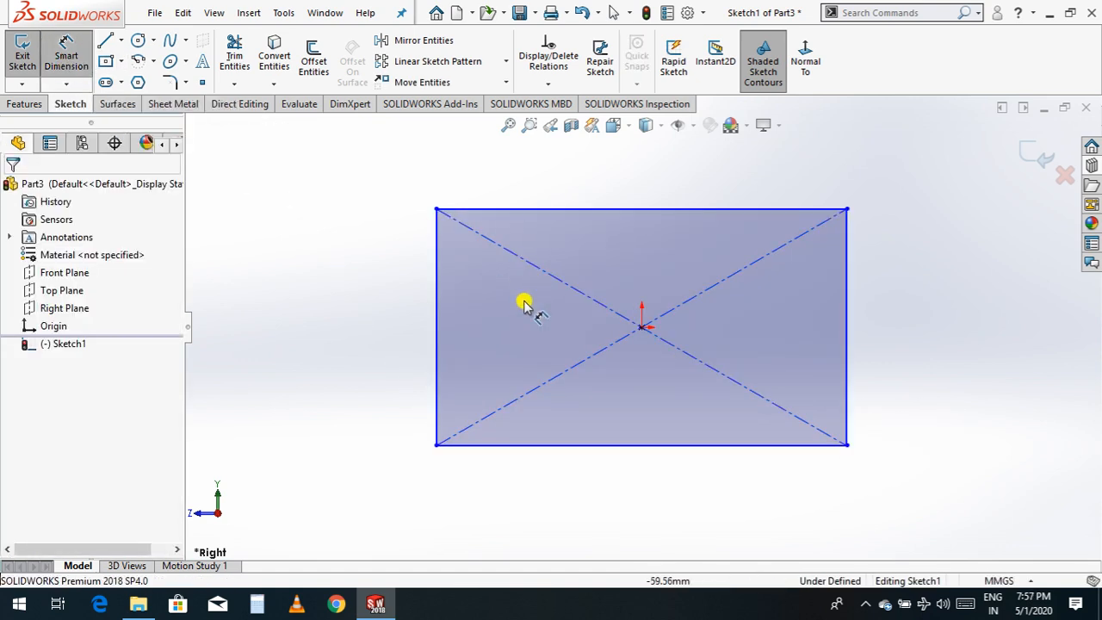
click(576, 447)
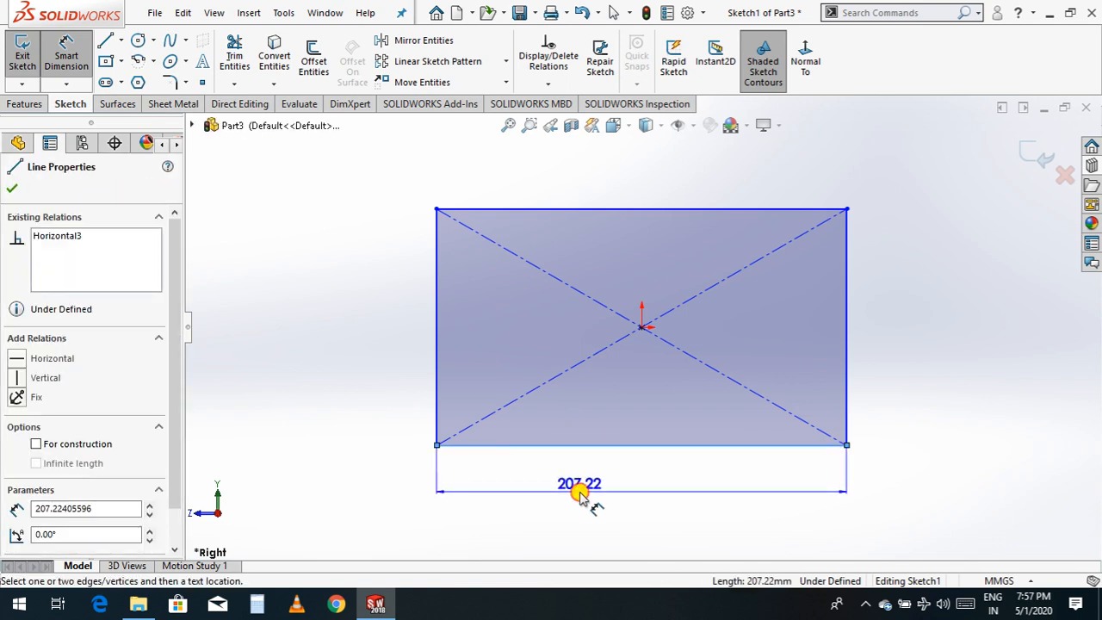
click(581, 497)
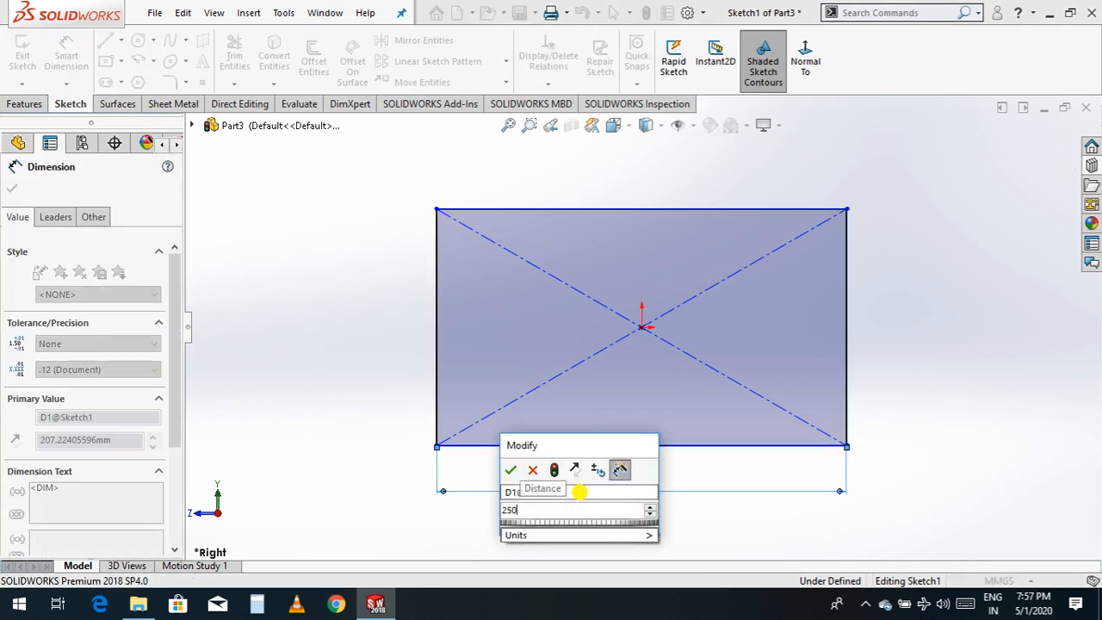
text(250)
key(Return)
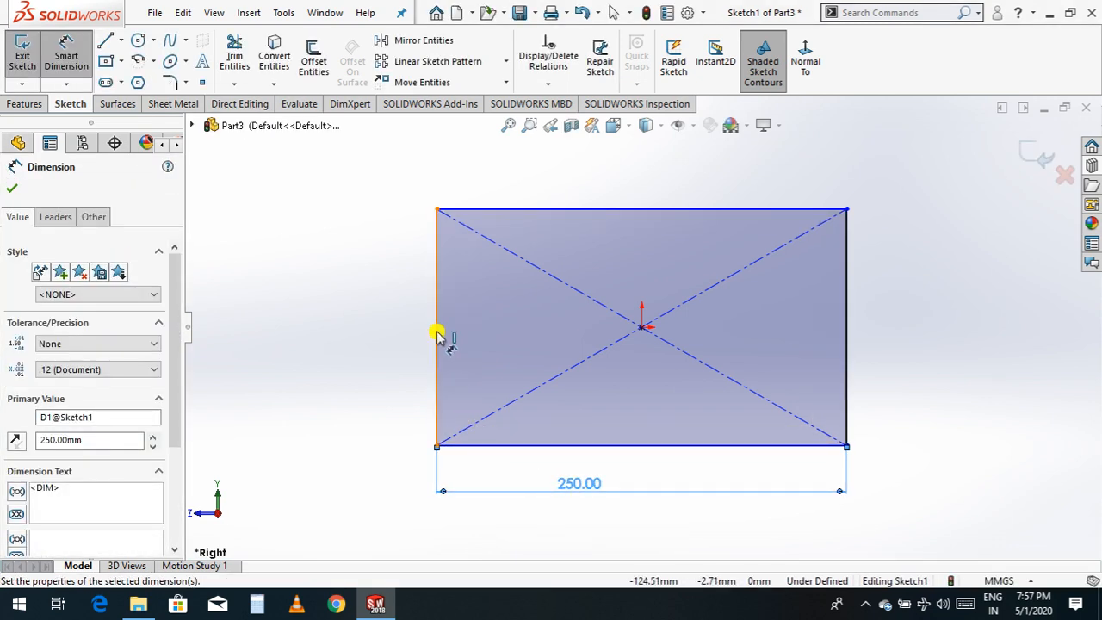
- Dimension the rectangle's vertical edge to 150 mm and exit the sketch
click(436, 335)
click(362, 343)
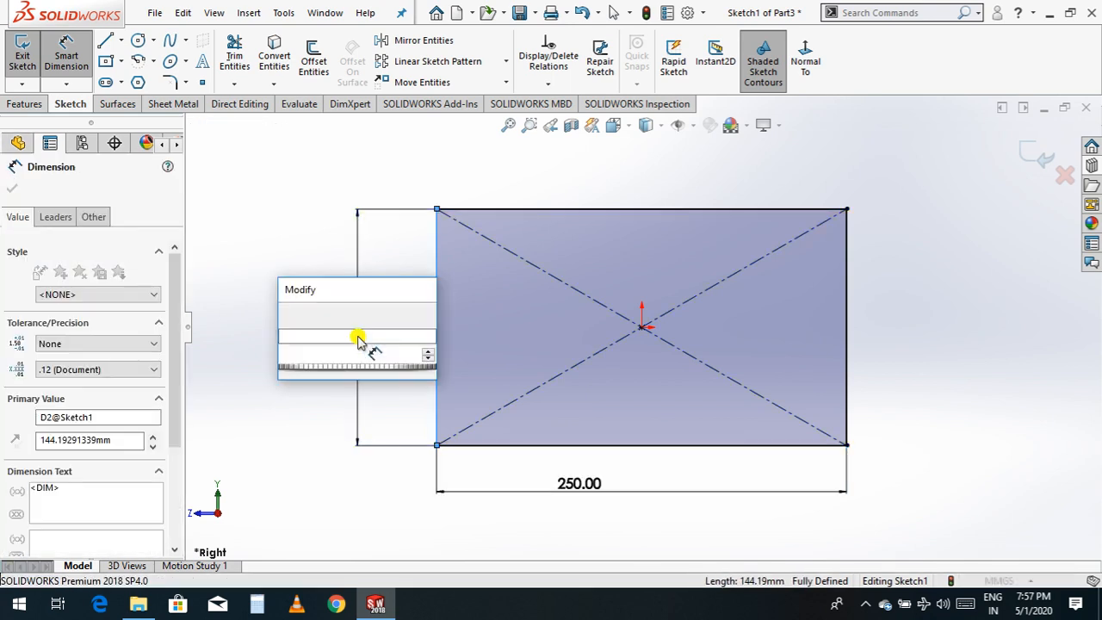
text(150)
key(Return)
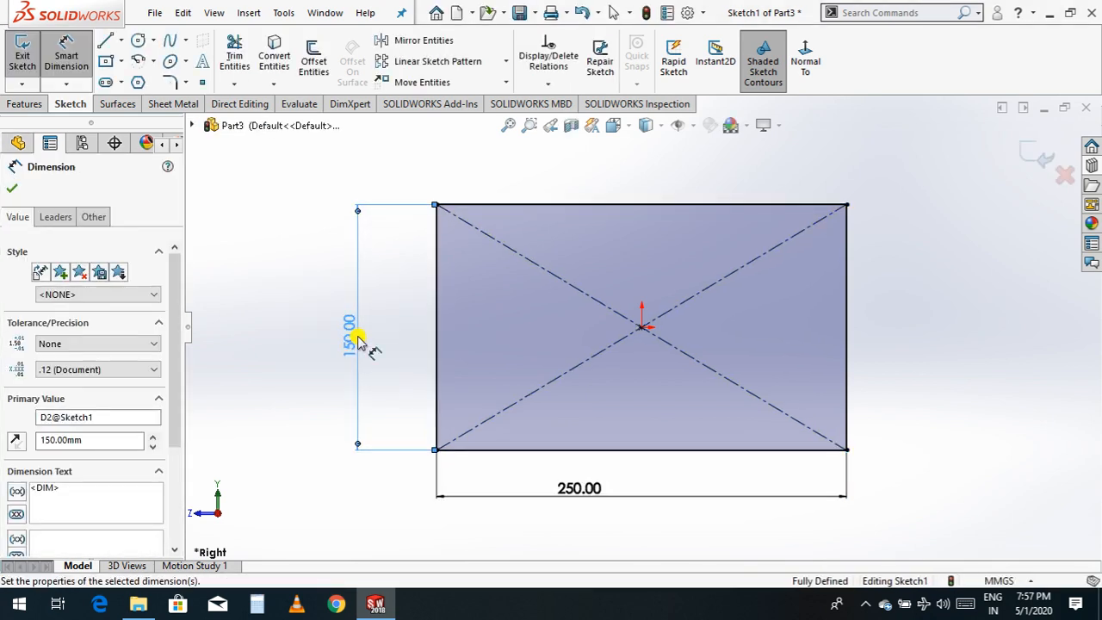
click(12, 188)
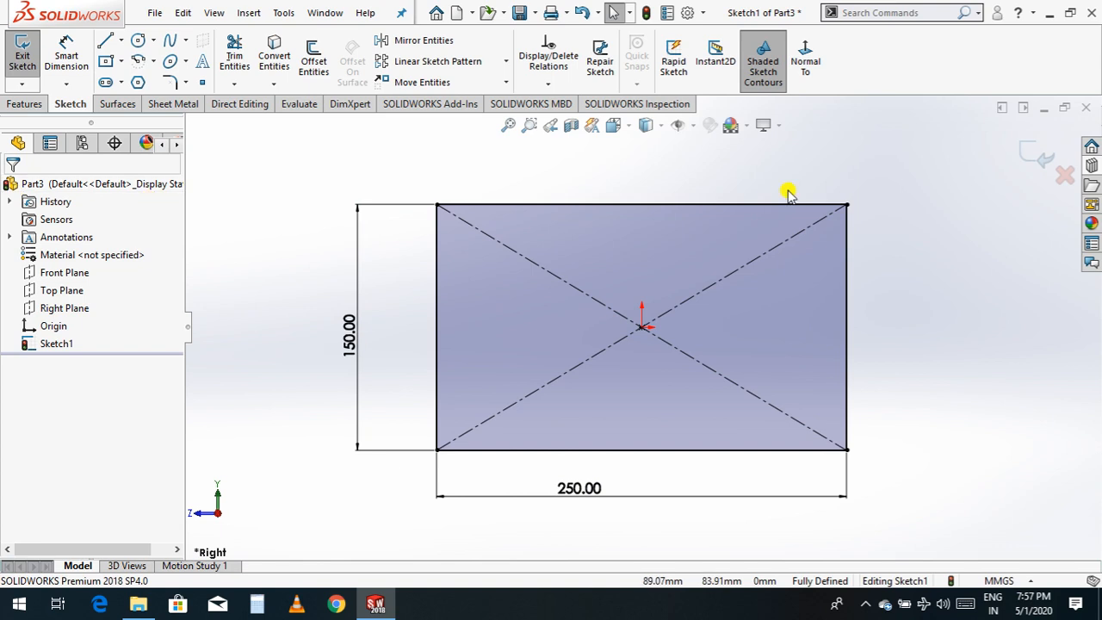
click(1043, 154)
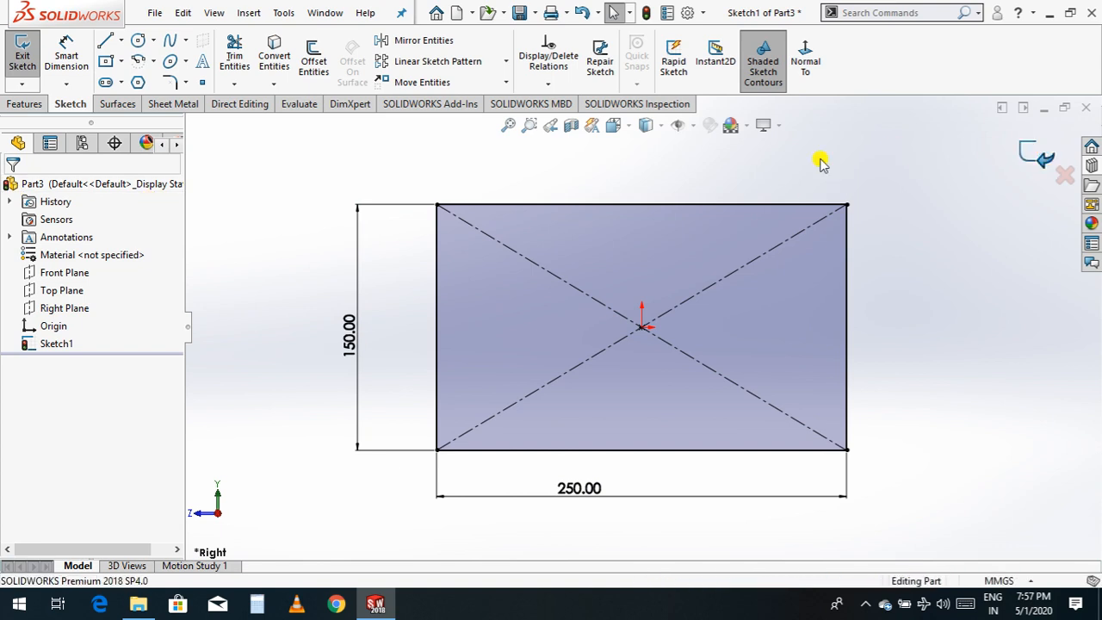
- Extrude the rectangle sketch as a blind boss with a depth of 150 mm
click(24, 104)
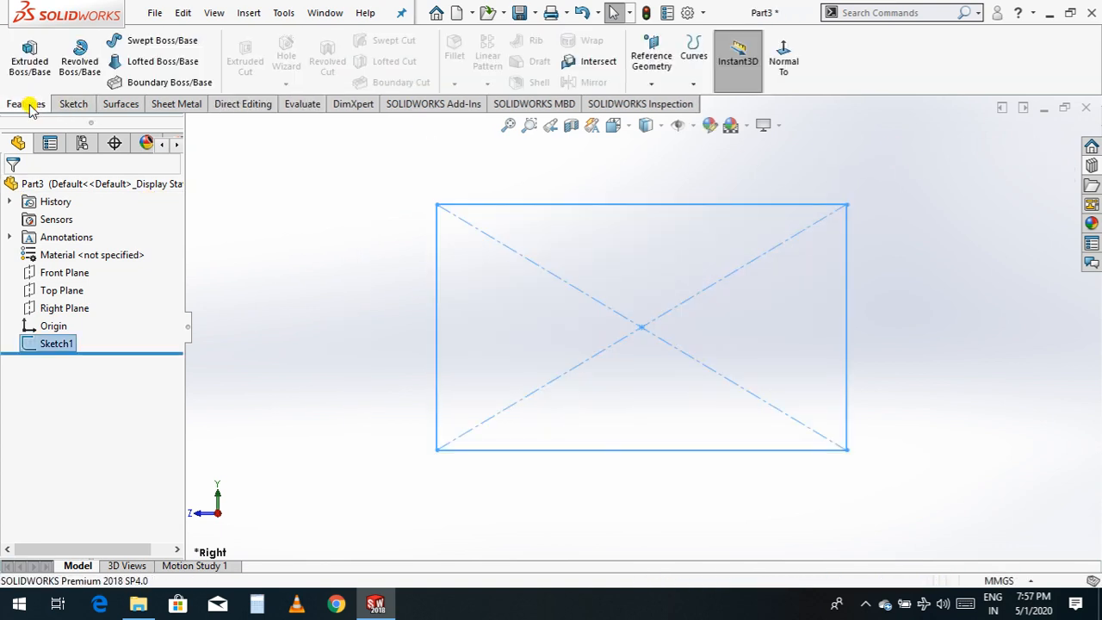
click(33, 60)
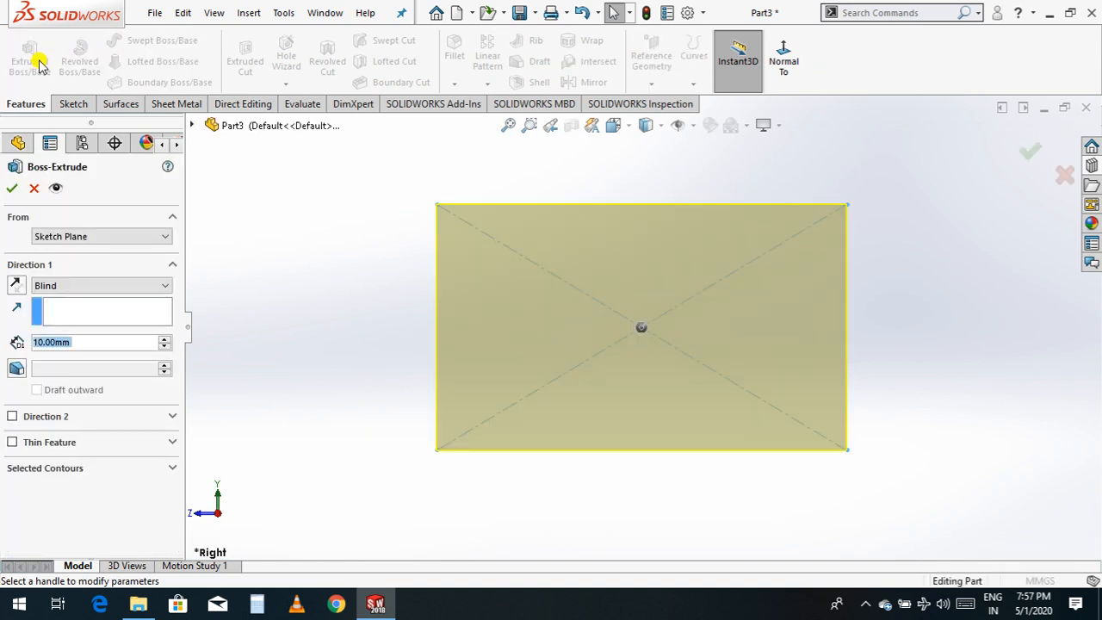
click(164, 338)
click(164, 338)
click(163, 338)
click(164, 338)
click(164, 338)
click(163, 338)
click(163, 338)
click(163, 338)
click(164, 339)
click(164, 338)
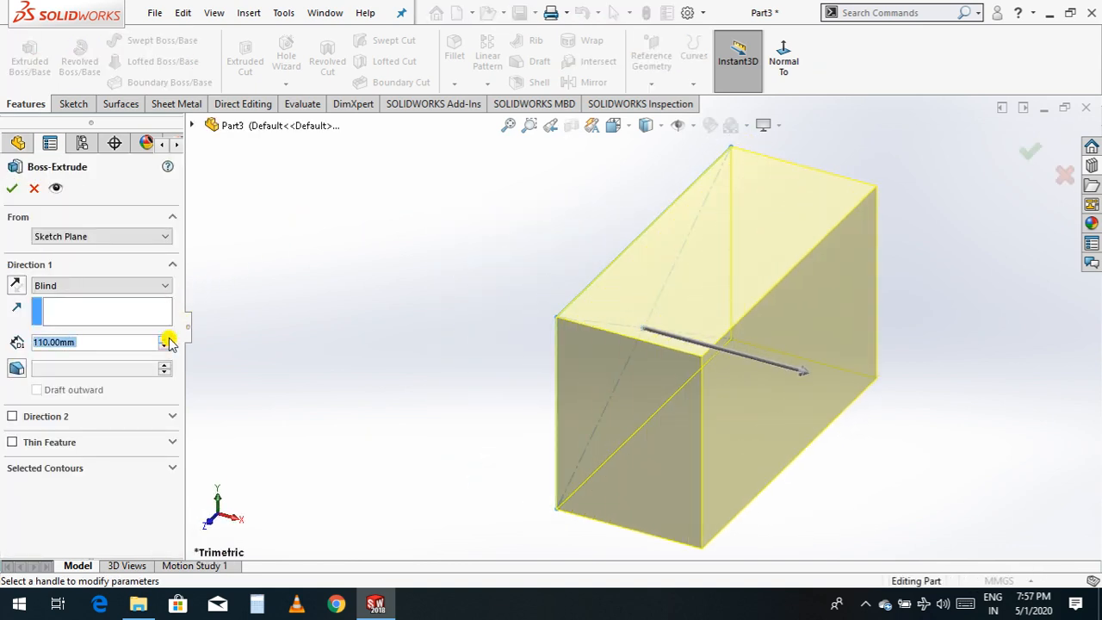
click(166, 339)
click(165, 338)
click(165, 339)
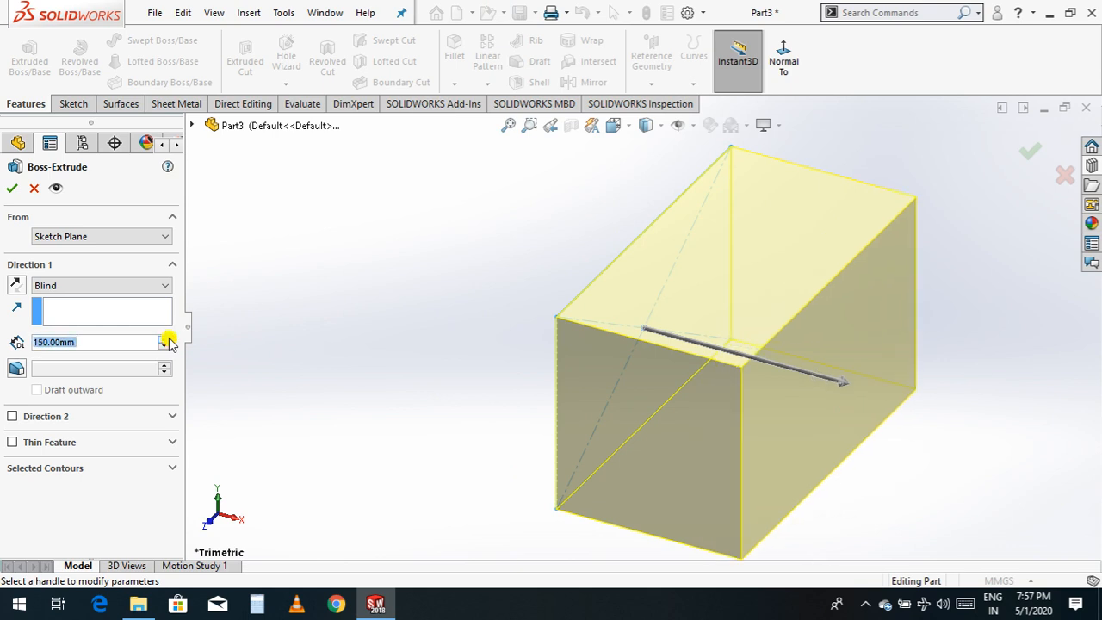
click(9, 190)
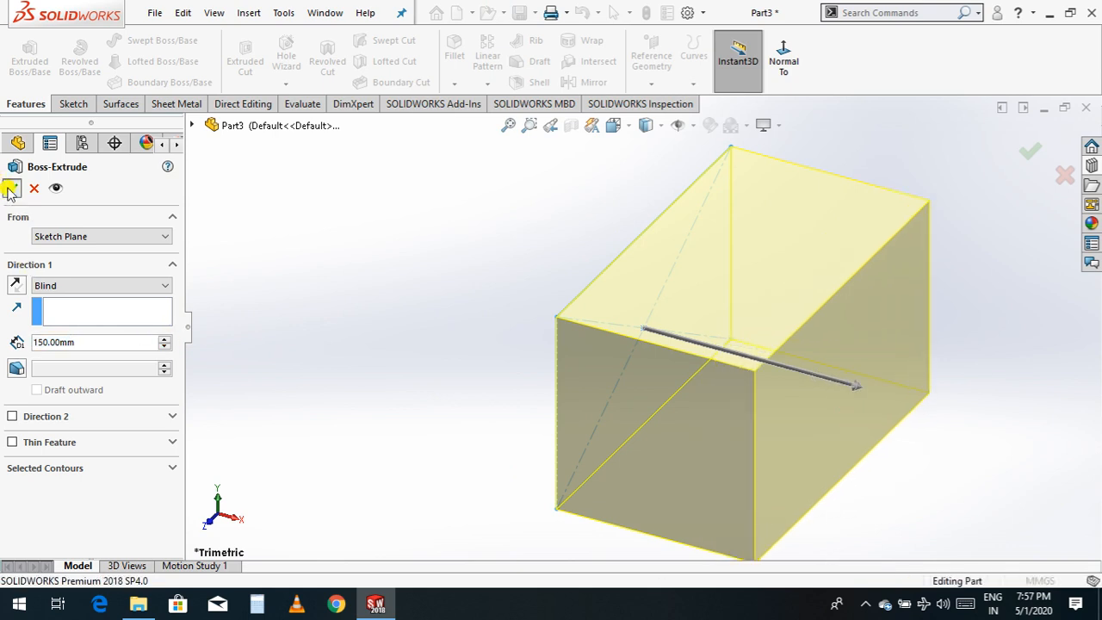
scroll(428, 358, up, 3)
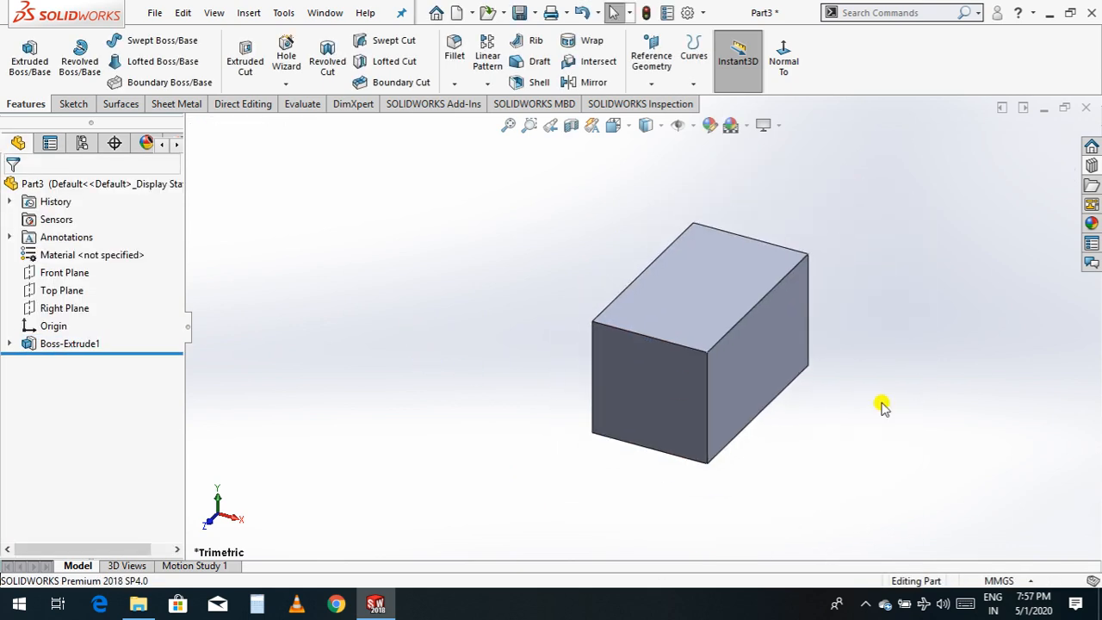
scroll(879, 391, down, 2)
scroll(623, 287, up, 2)
scroll(620, 279, down, 3)
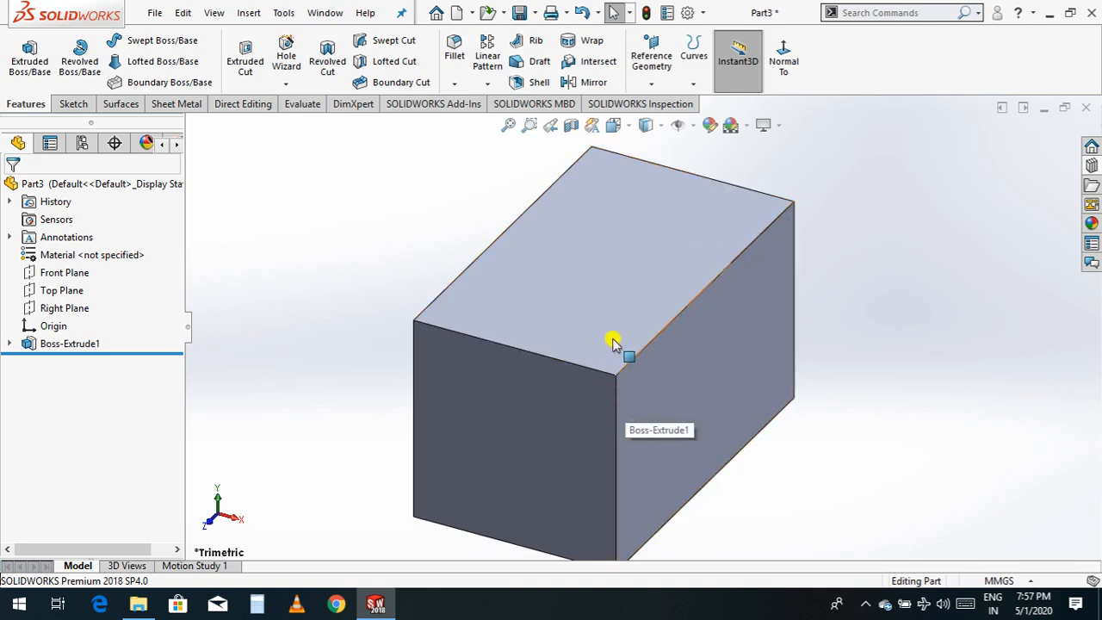
scroll(628, 396, up, 2)
scroll(656, 378, down, 2)
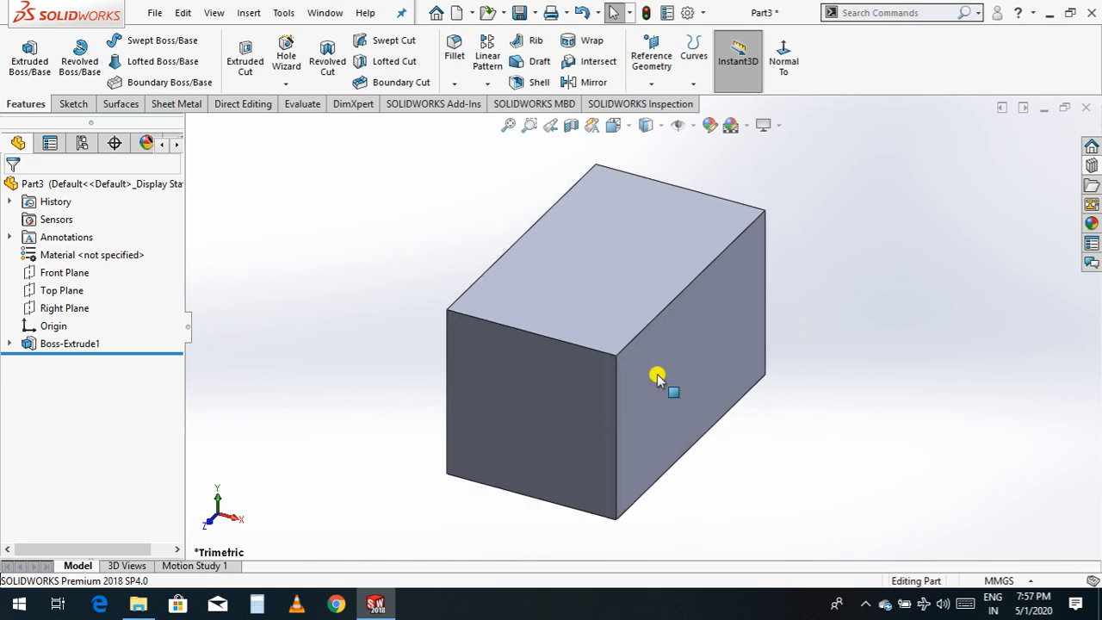
click(658, 376)
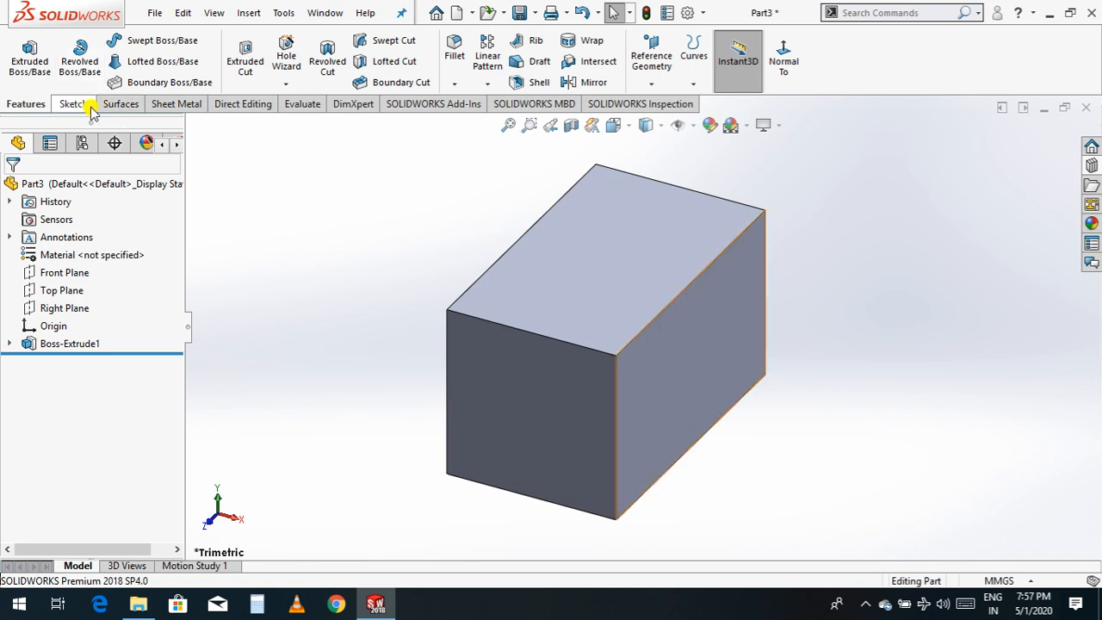
- Set up a Move/Copy Body translation of the block without copying, by 10 mm in X, 20 mm in Y and 30 mm in Z
click(242, 105)
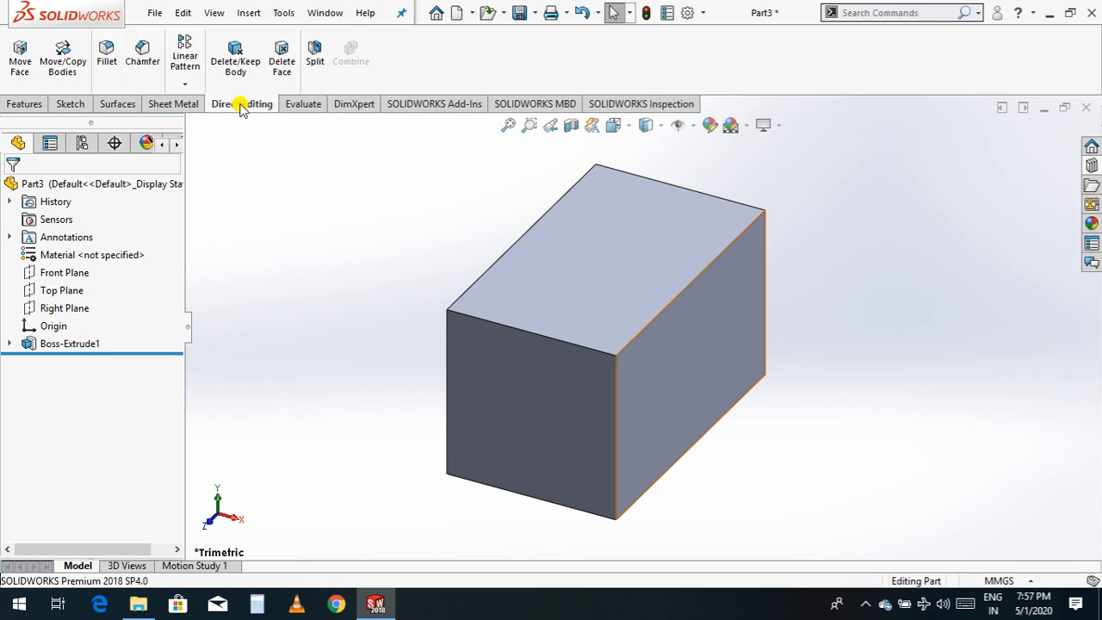
click(69, 76)
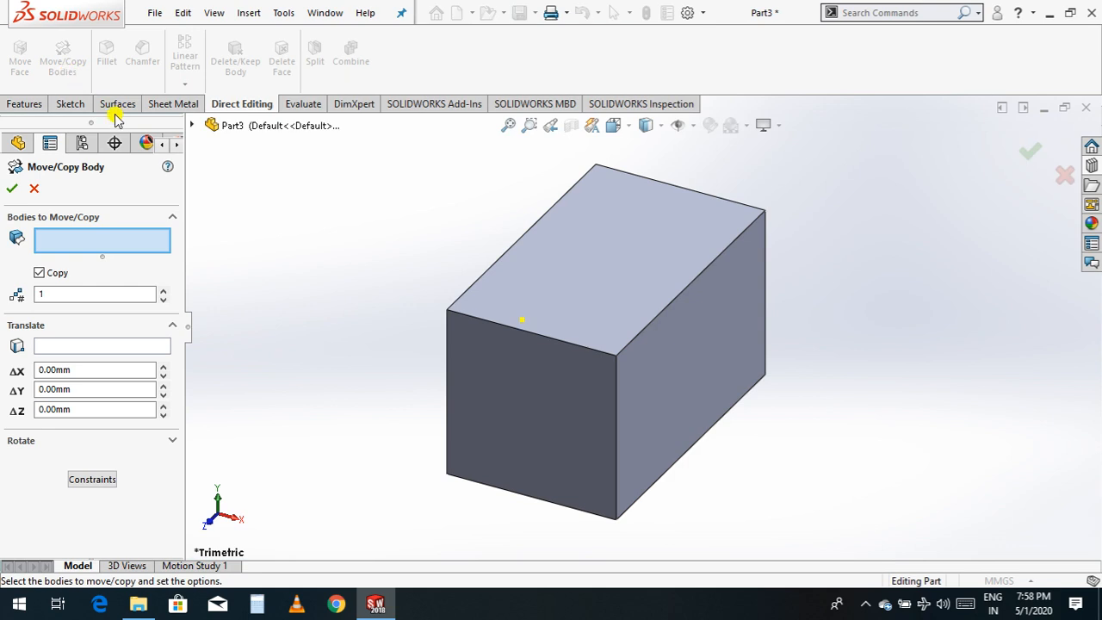
click(45, 274)
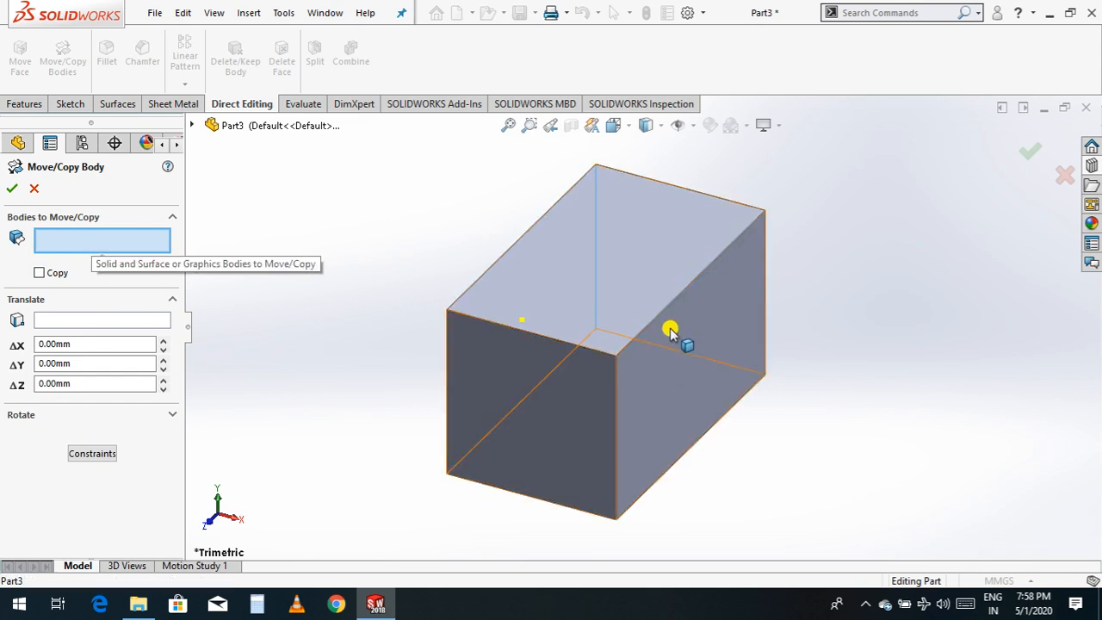
click(659, 192)
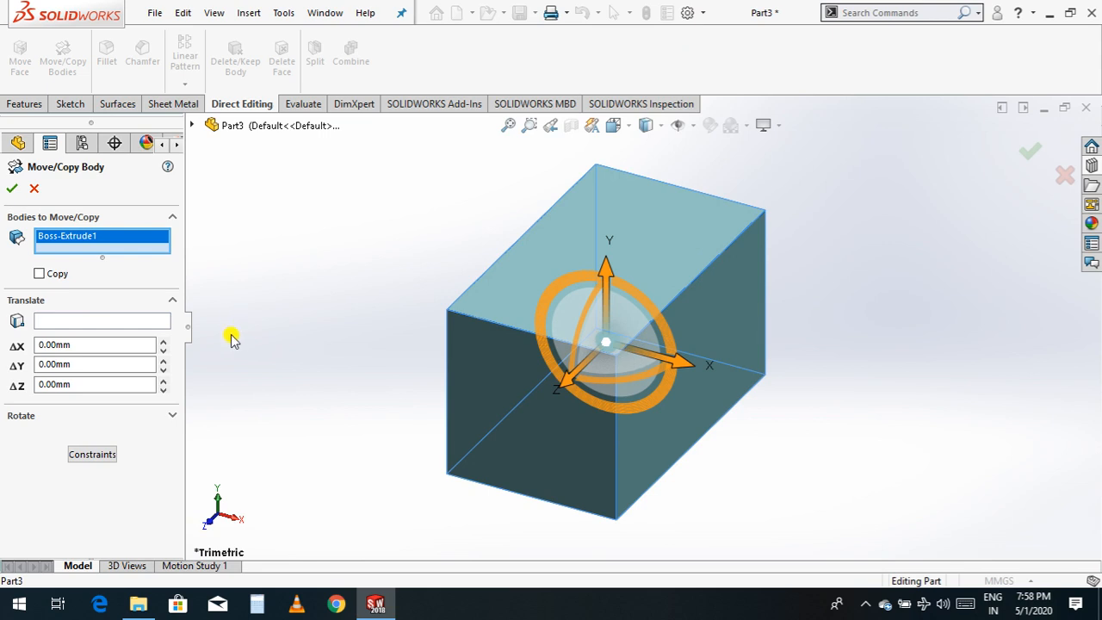
click(87, 344)
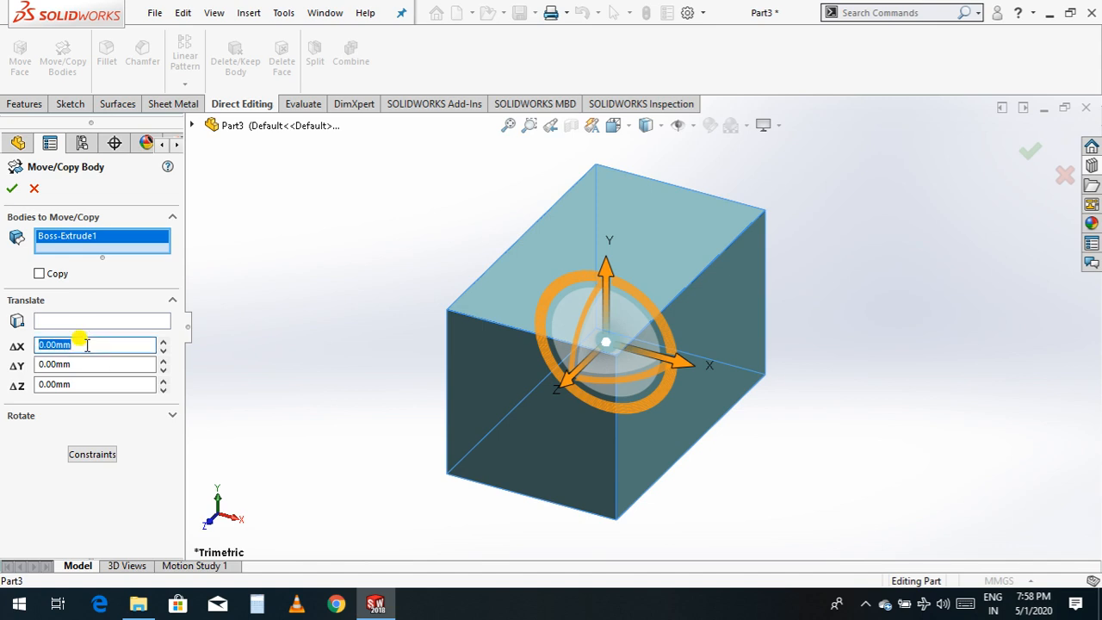
text(1)
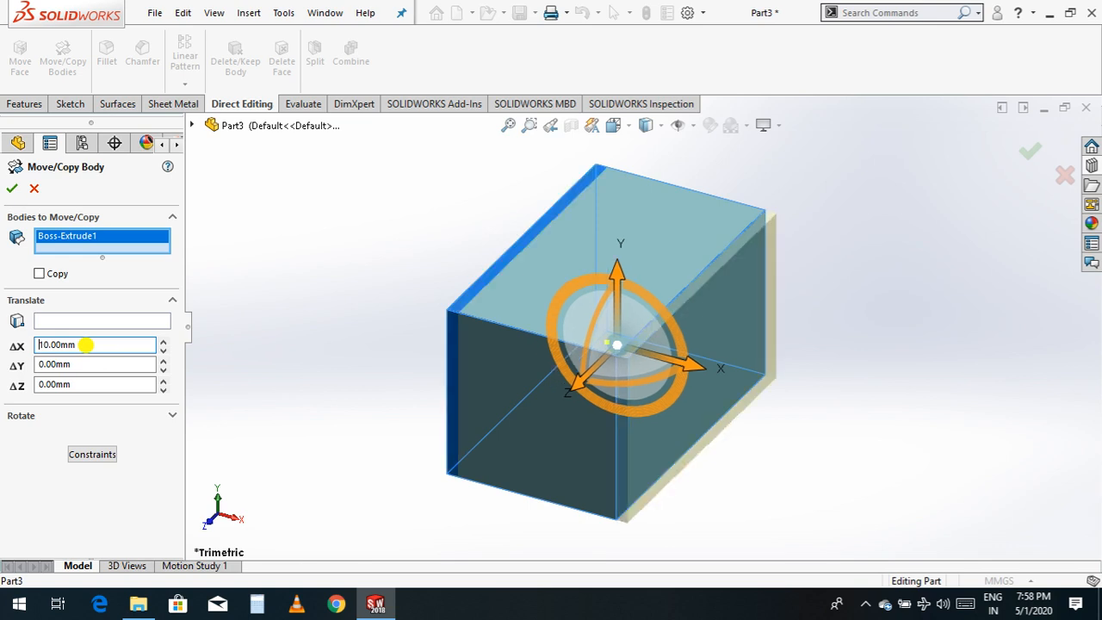
click(102, 362)
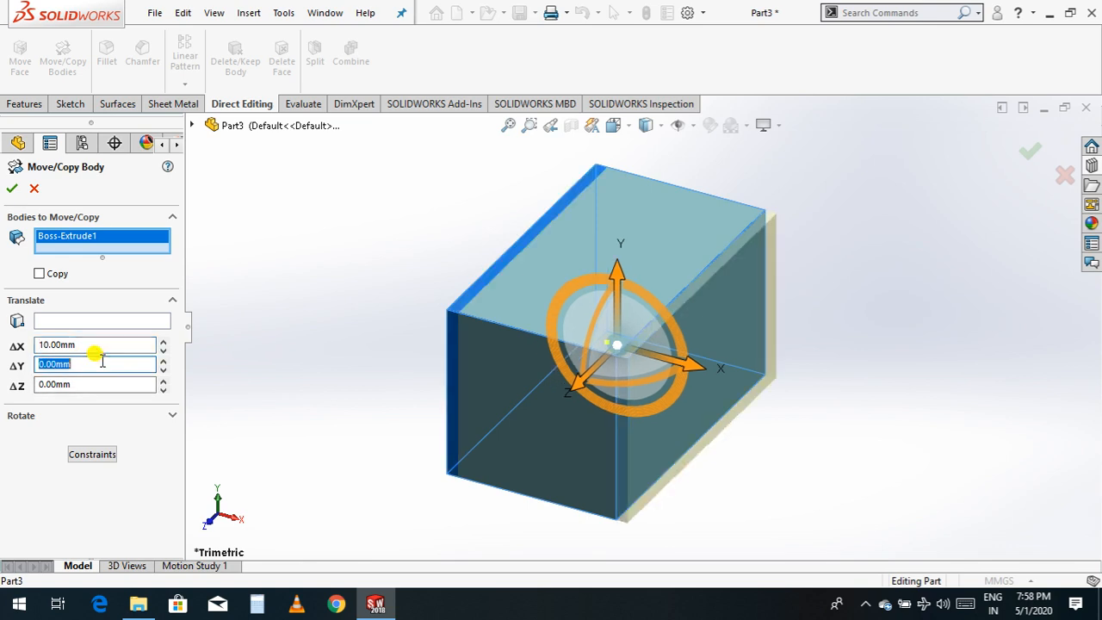
text(2)
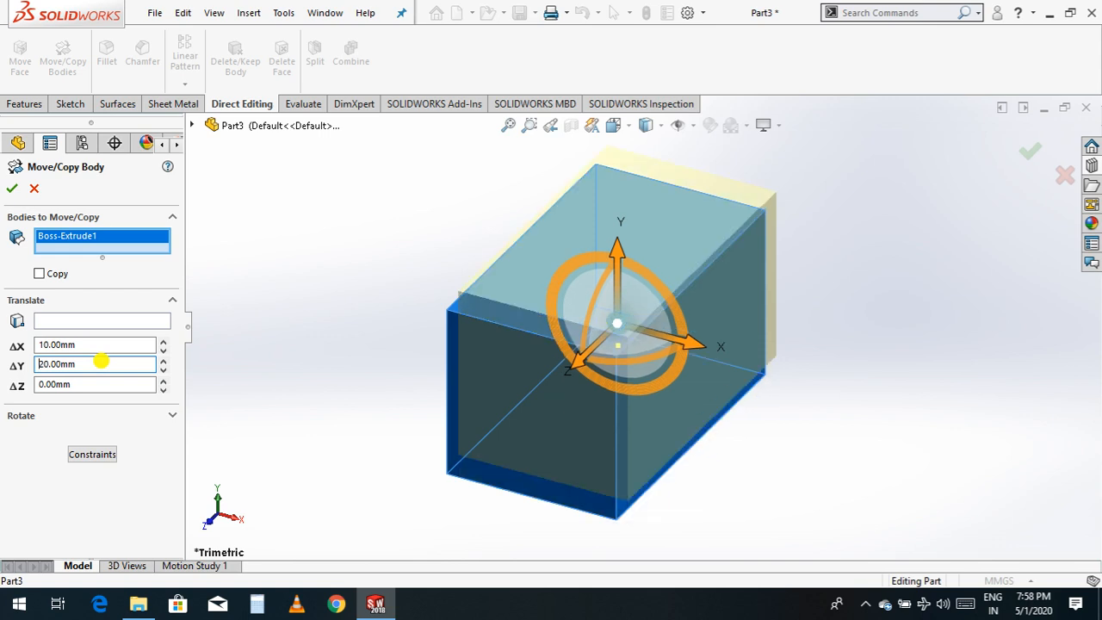
click(94, 383)
text(3)
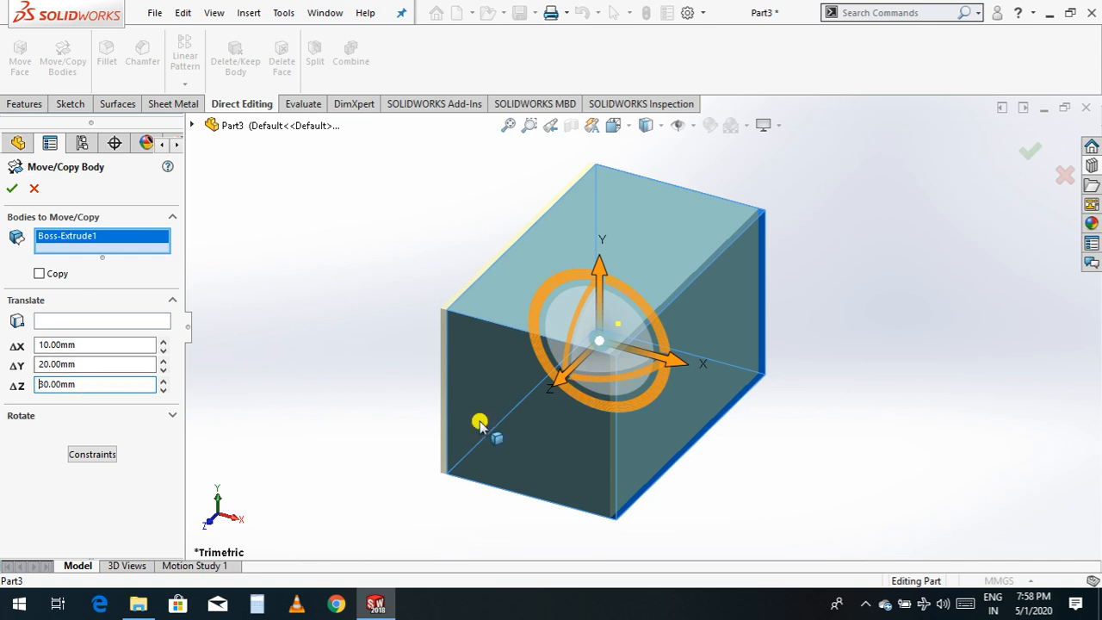
- Change the block's Z translation to 80 mm and apply the body move
double_click(100, 385)
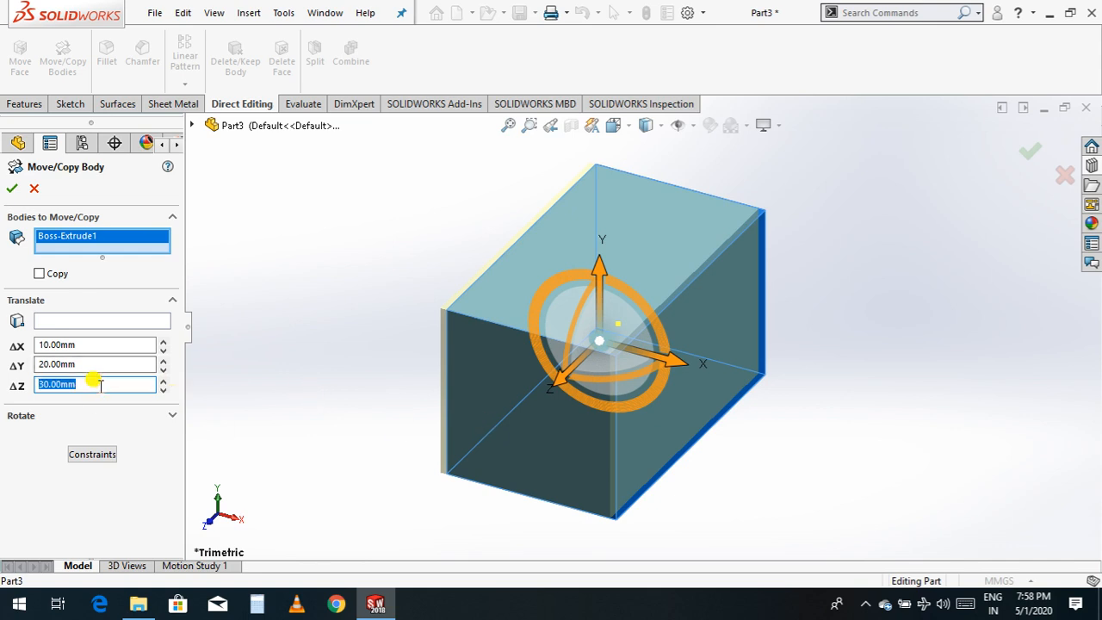
text(8)
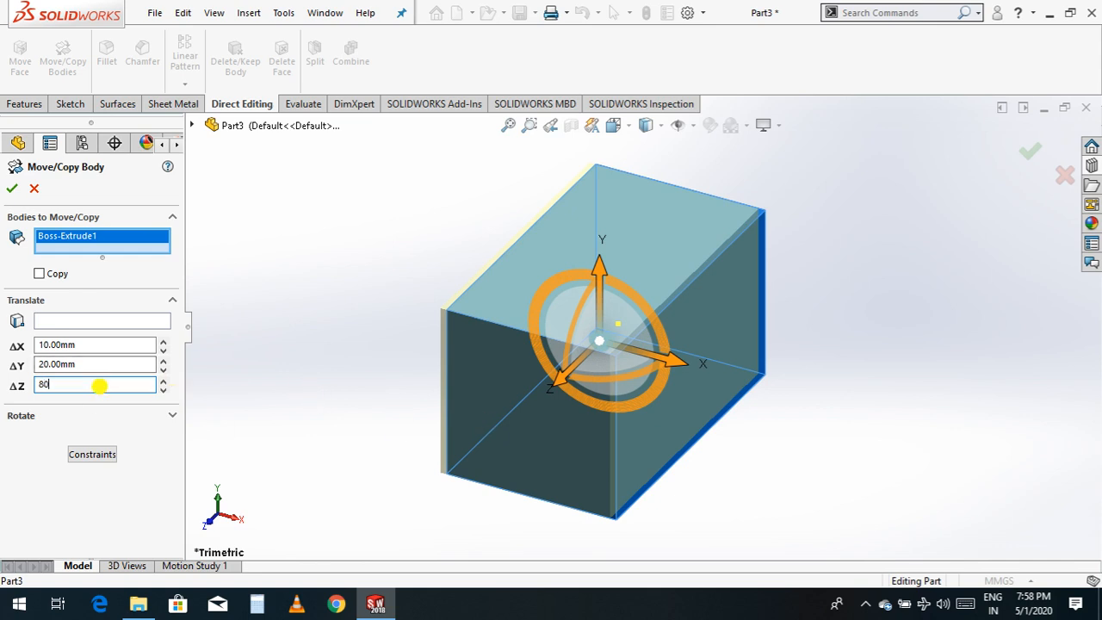
key(Return)
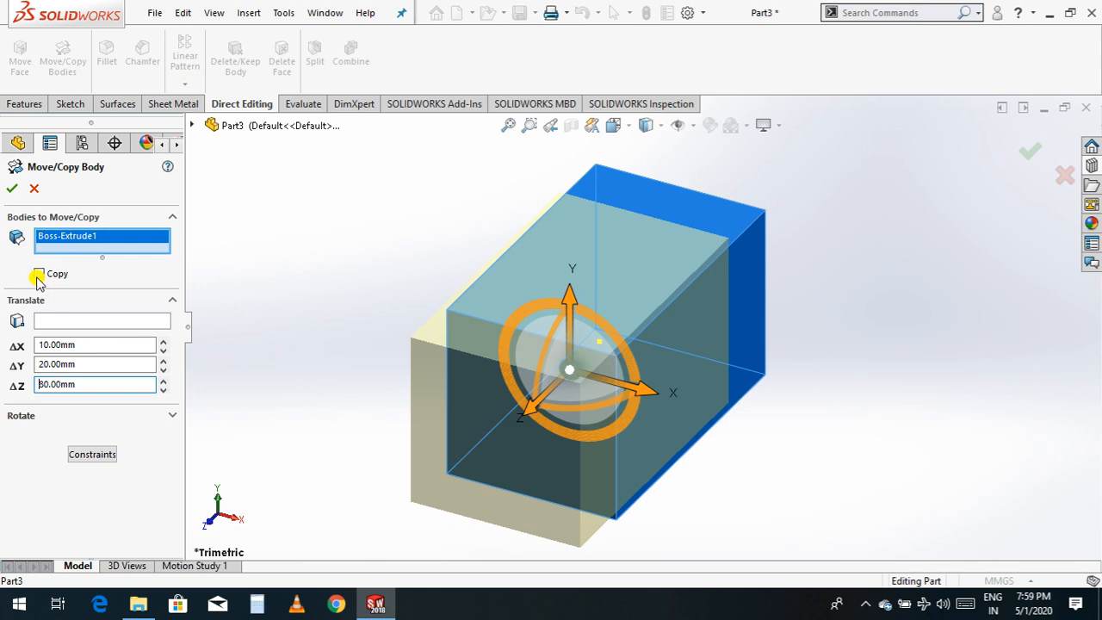
click(12, 187)
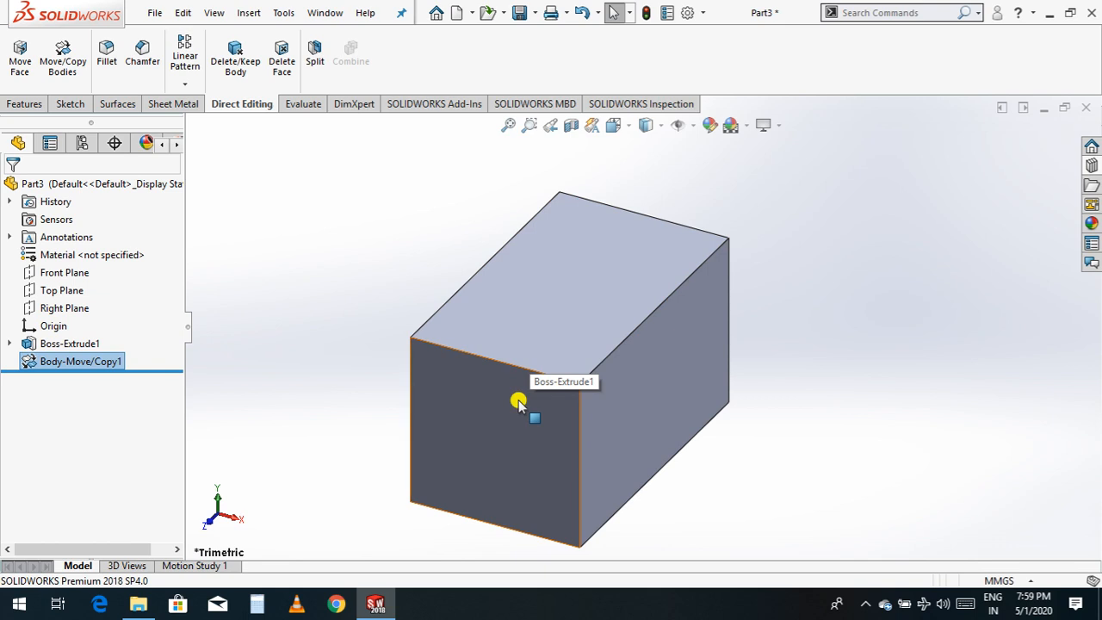
- Create one copy of the block with Move/Copy Body, translated 30 mm in X, 50 mm in Y and 90 mm in Z
click(66, 59)
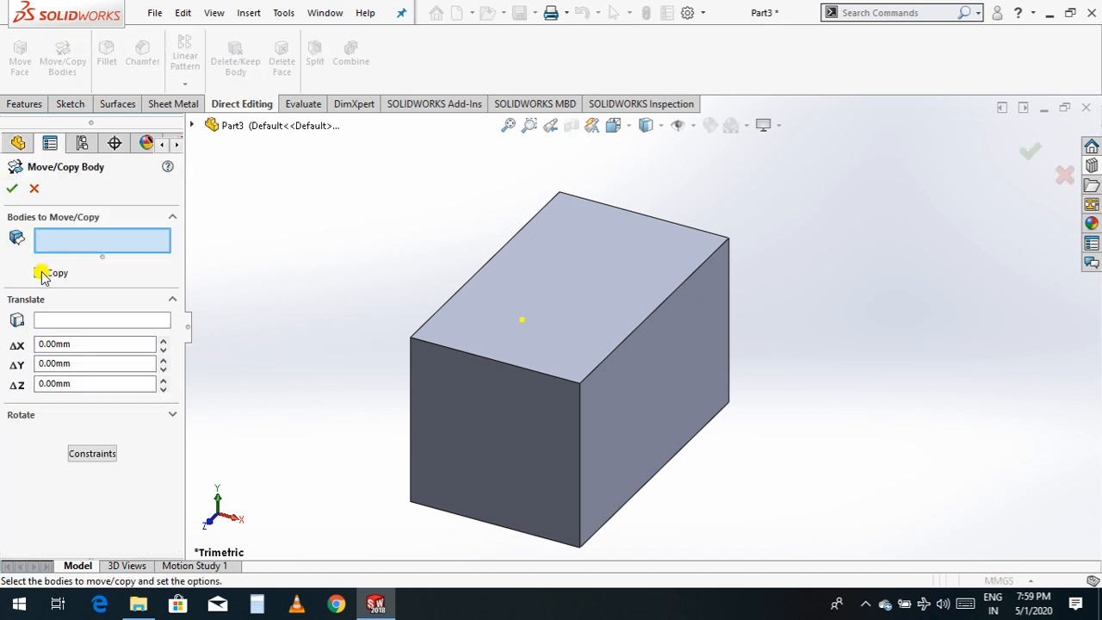
click(48, 272)
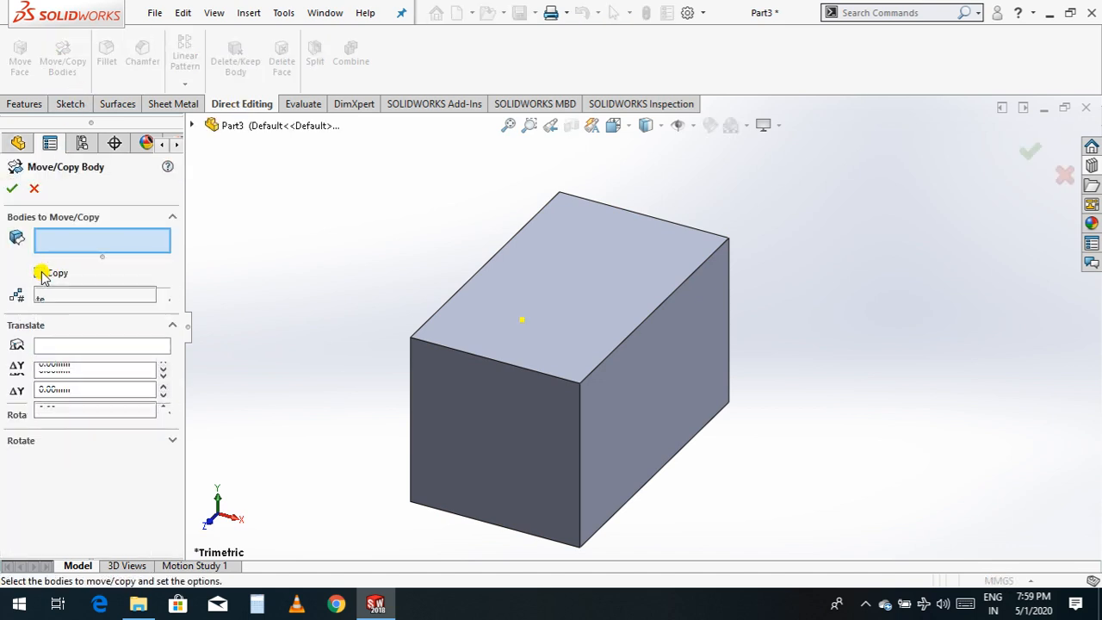
click(557, 332)
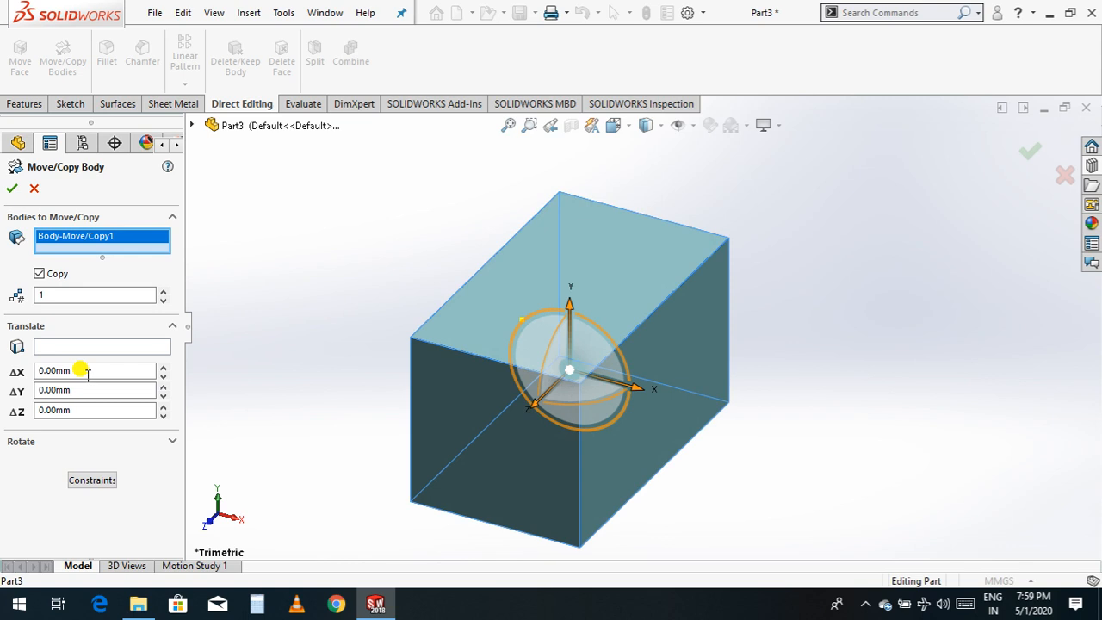
click(99, 371)
text(3)
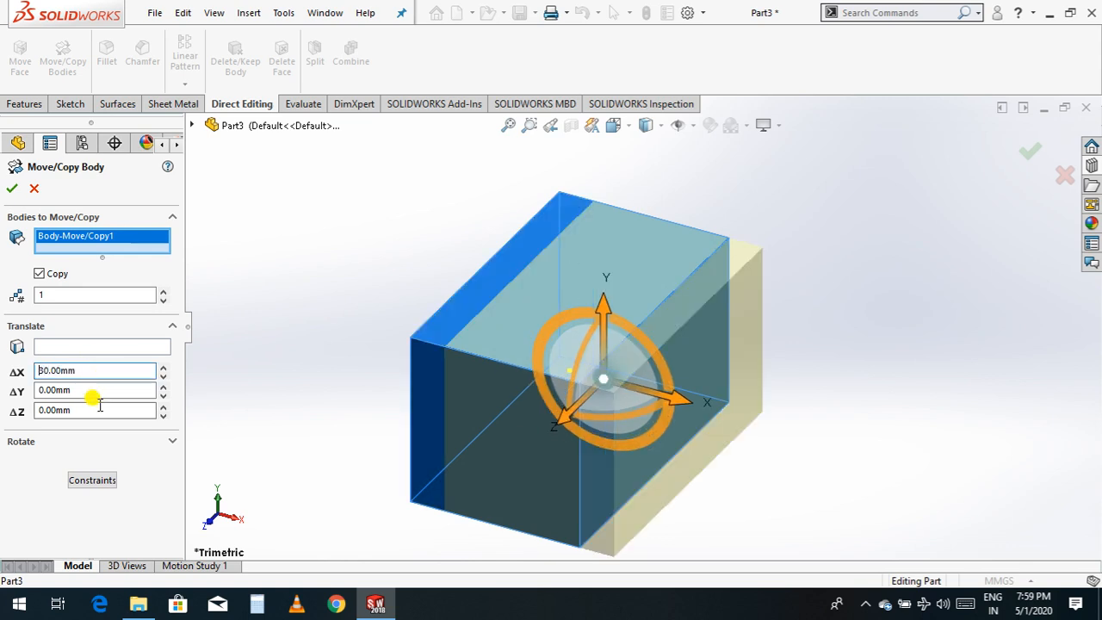
click(98, 391)
text(50)
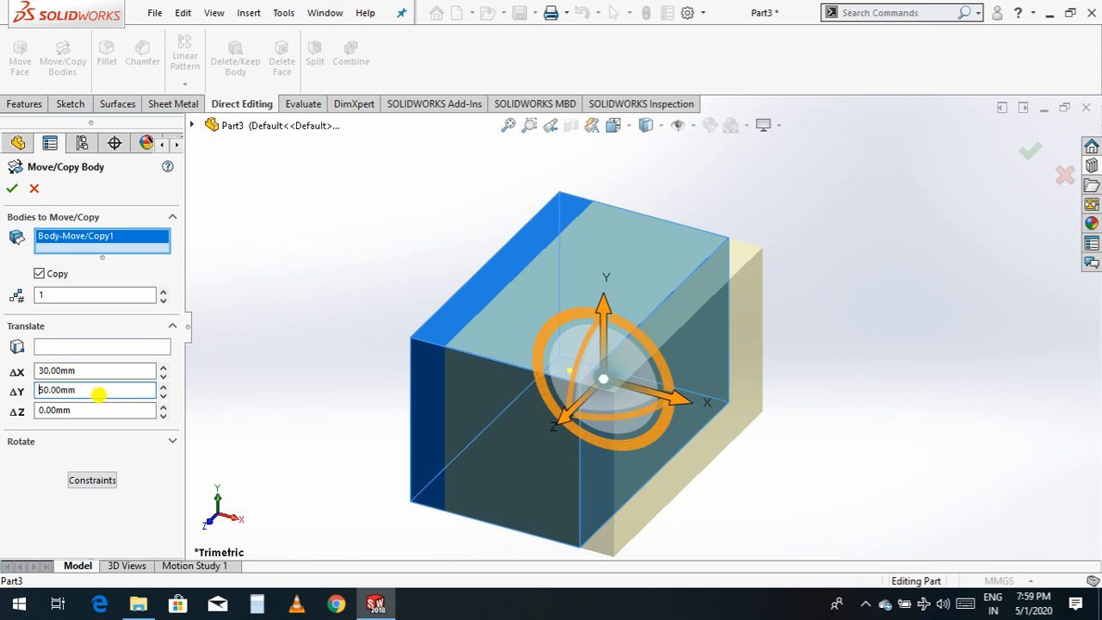
click(96, 411)
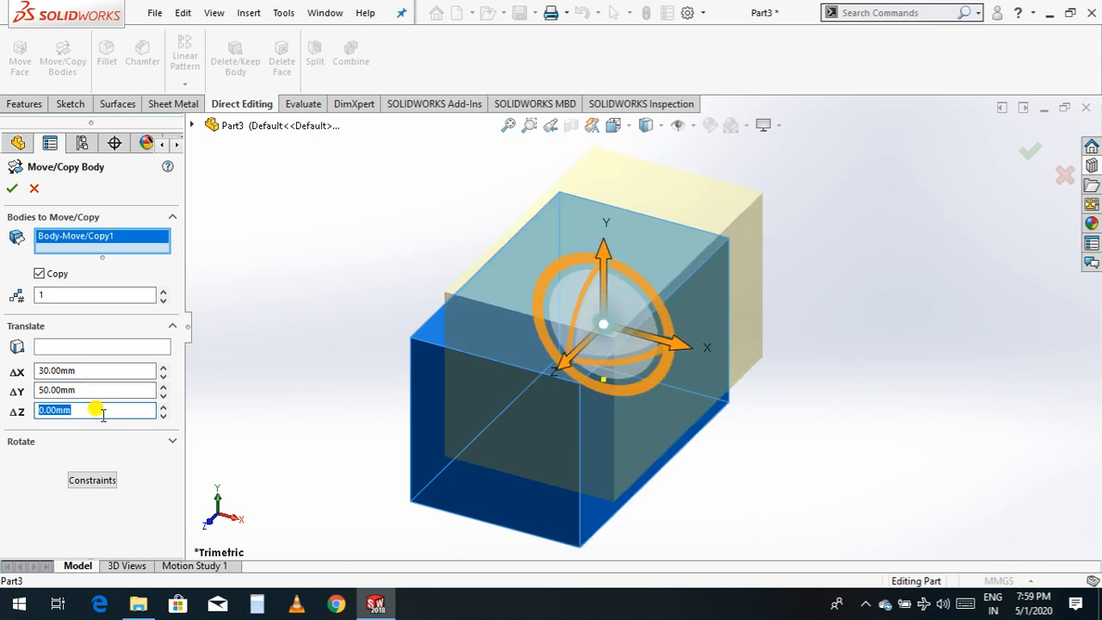
text(90)
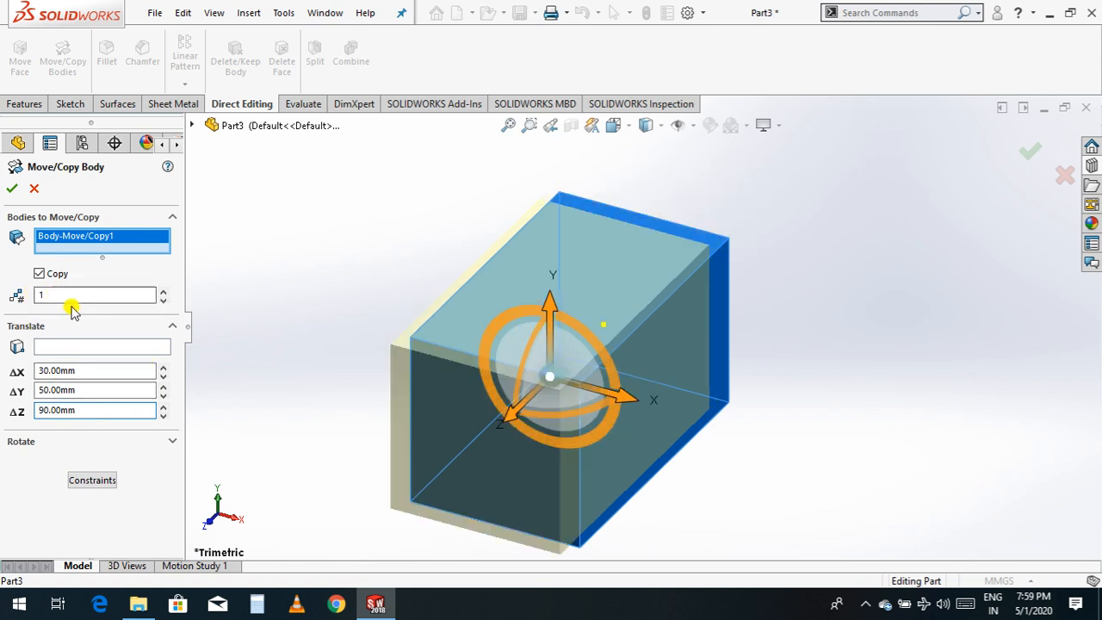
click(11, 188)
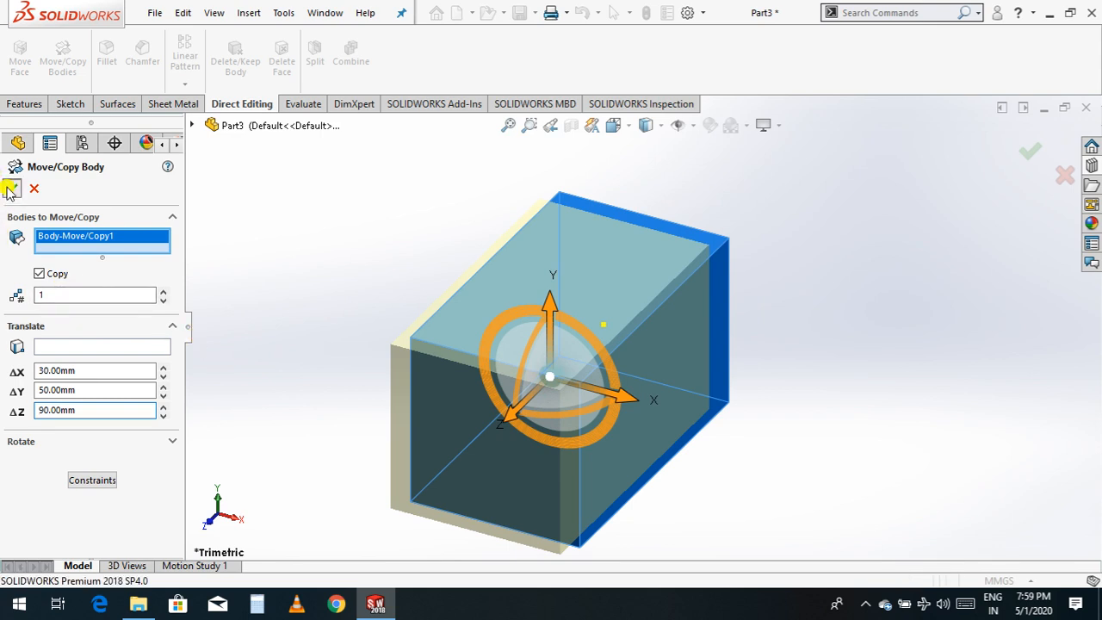
- Set up another Move/Copy Body operation on the front copied block with seven copies
scroll(807, 329, up, 2)
scroll(624, 315, down, 2)
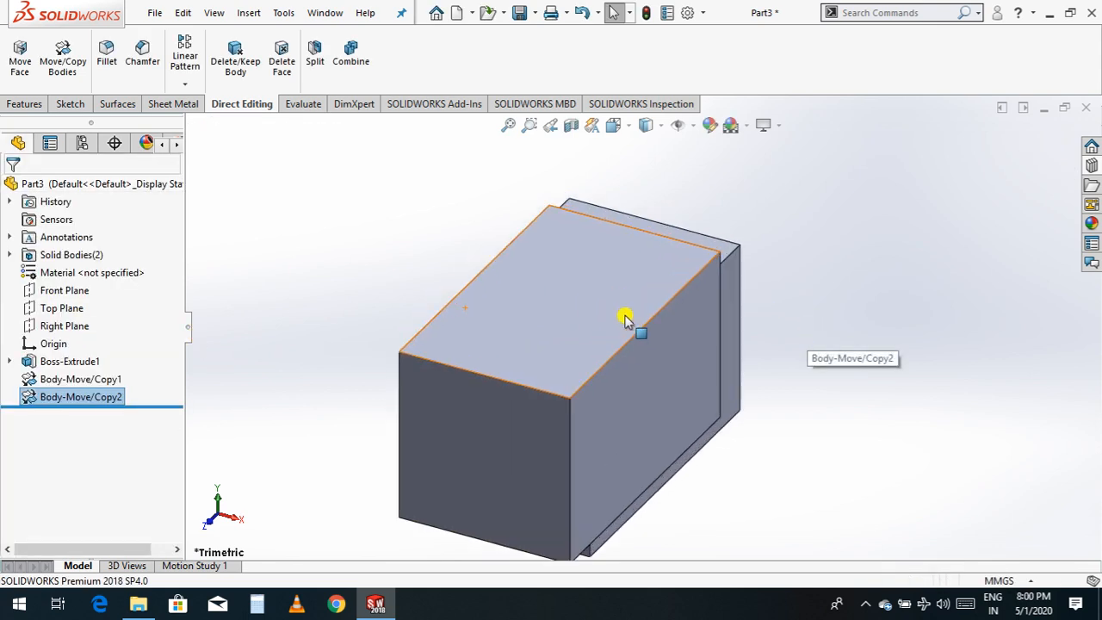
scroll(598, 447, up, 3)
scroll(629, 332, down, 2)
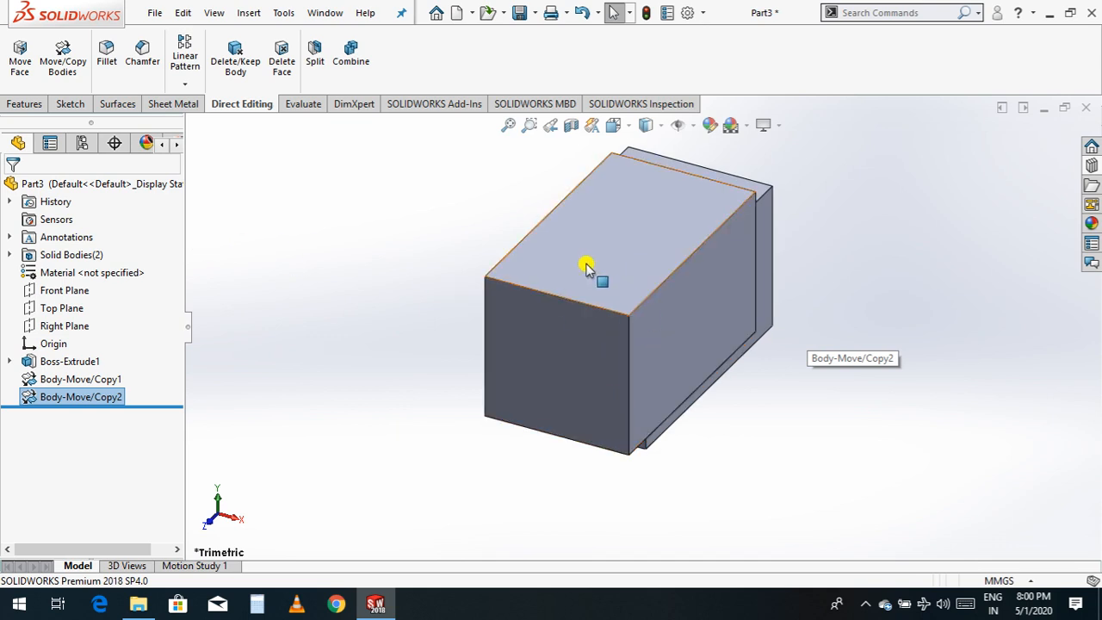
click(62, 56)
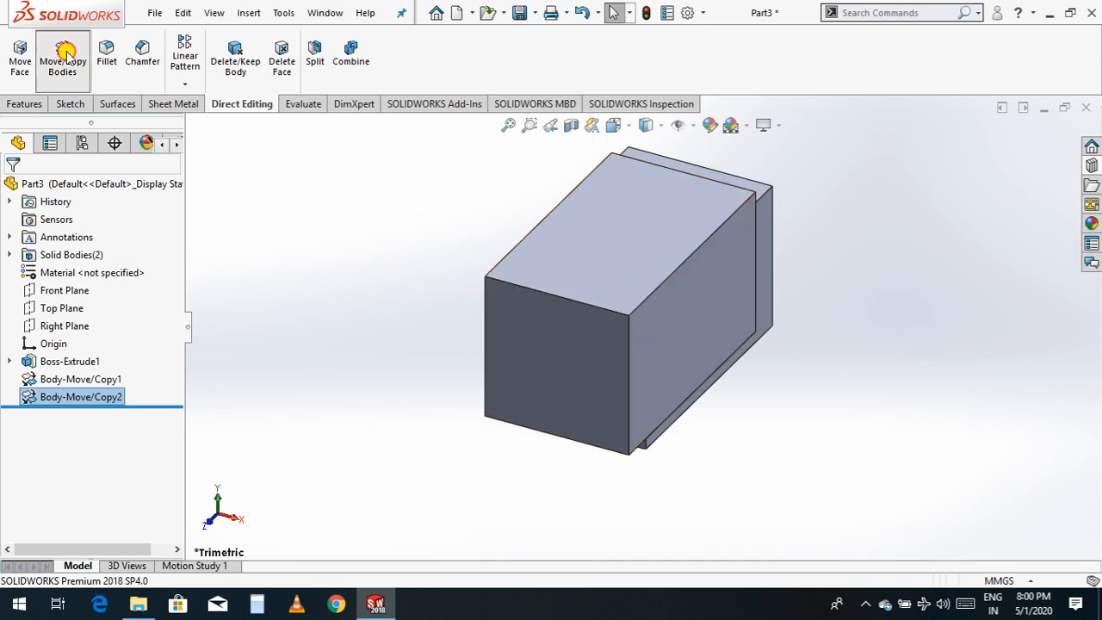
click(616, 263)
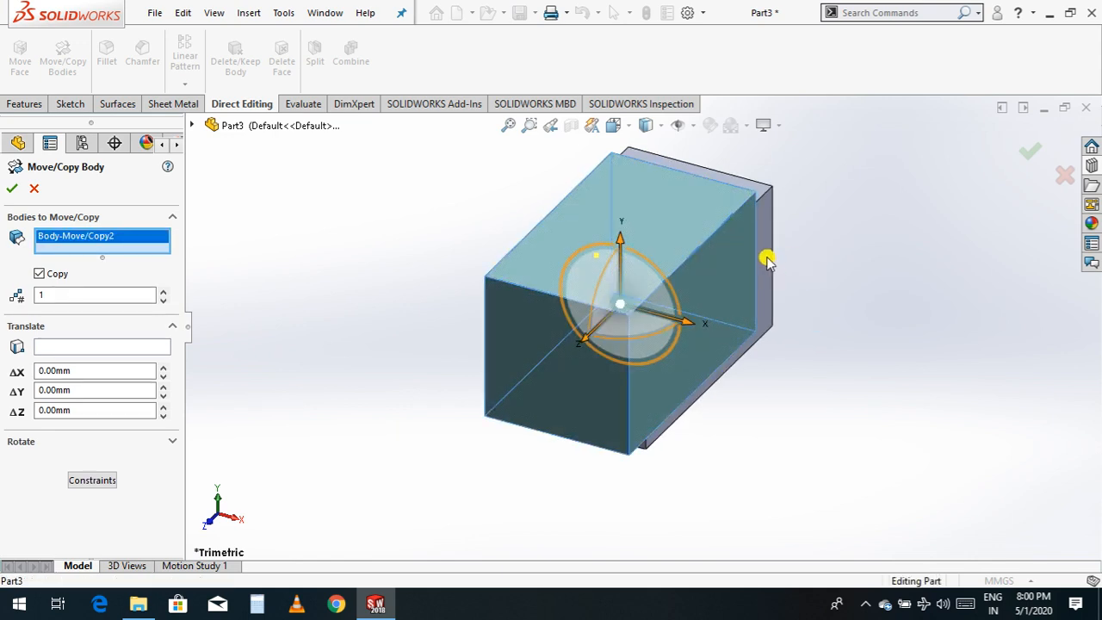
click(162, 291)
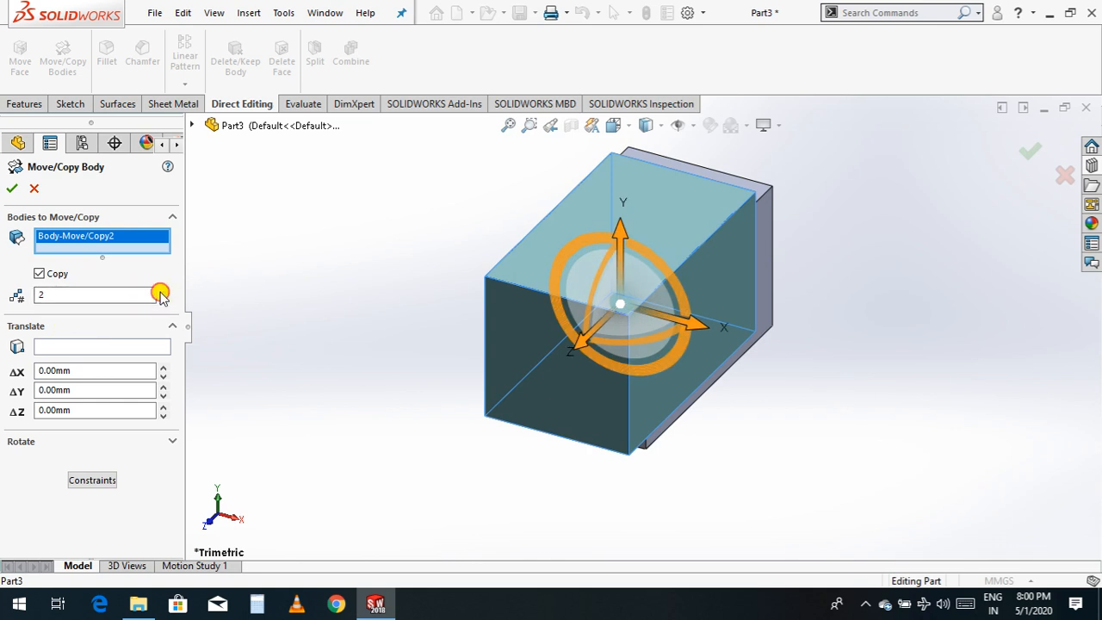
click(161, 293)
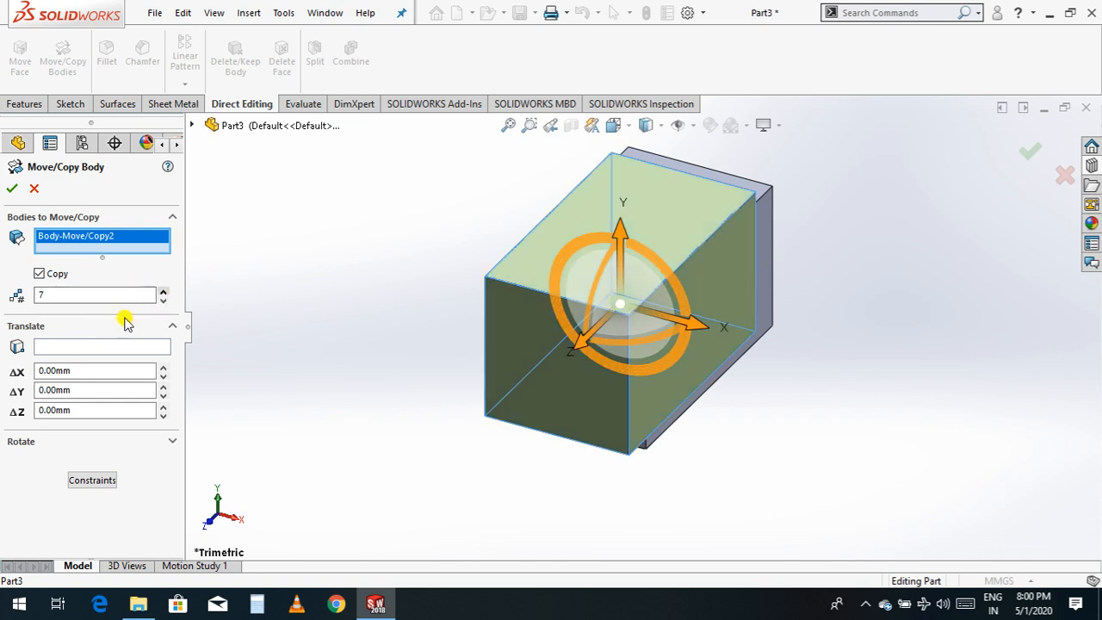
- Space the seven copies 50 mm in X, 40 mm in Y and 90 mm in Z and apply the body copy
click(94, 368)
text(5)
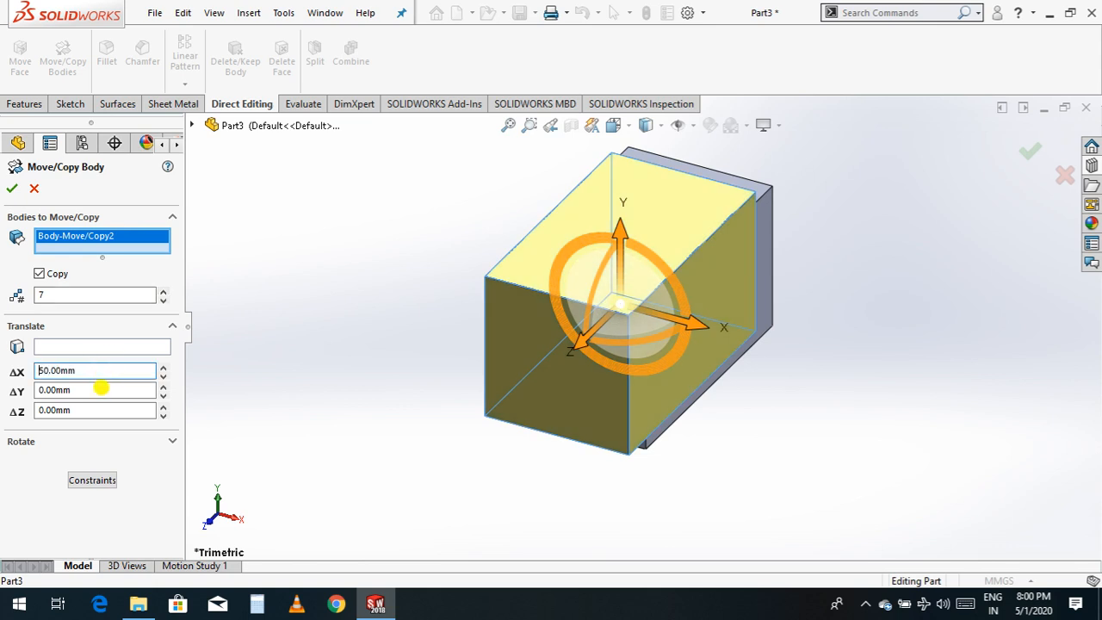
key(Return)
click(91, 389)
text(40)
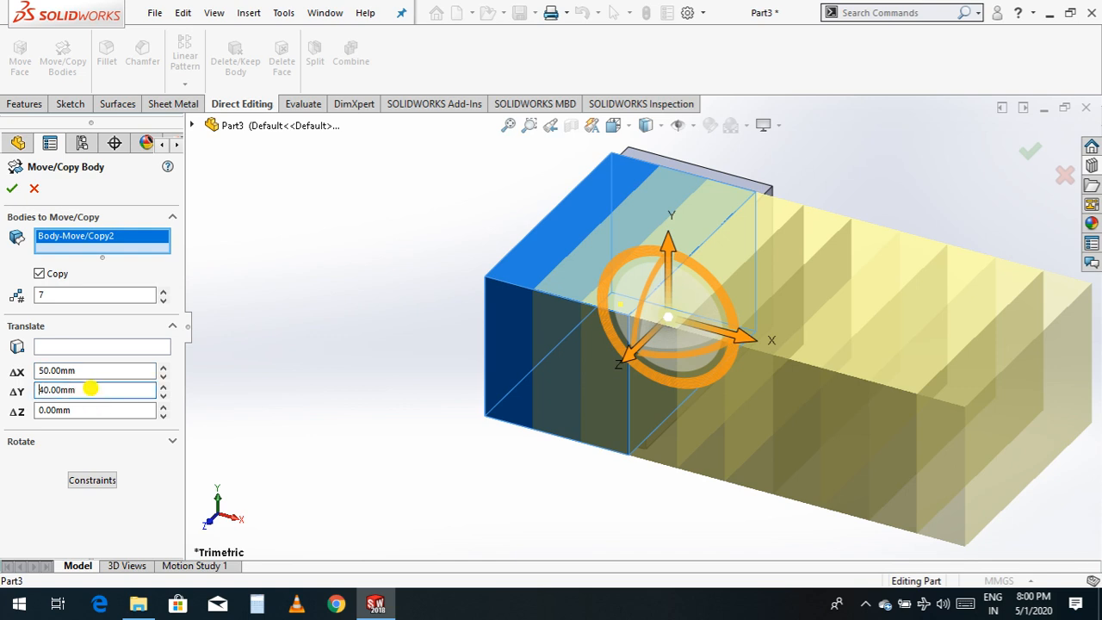
click(78, 409)
text(90)
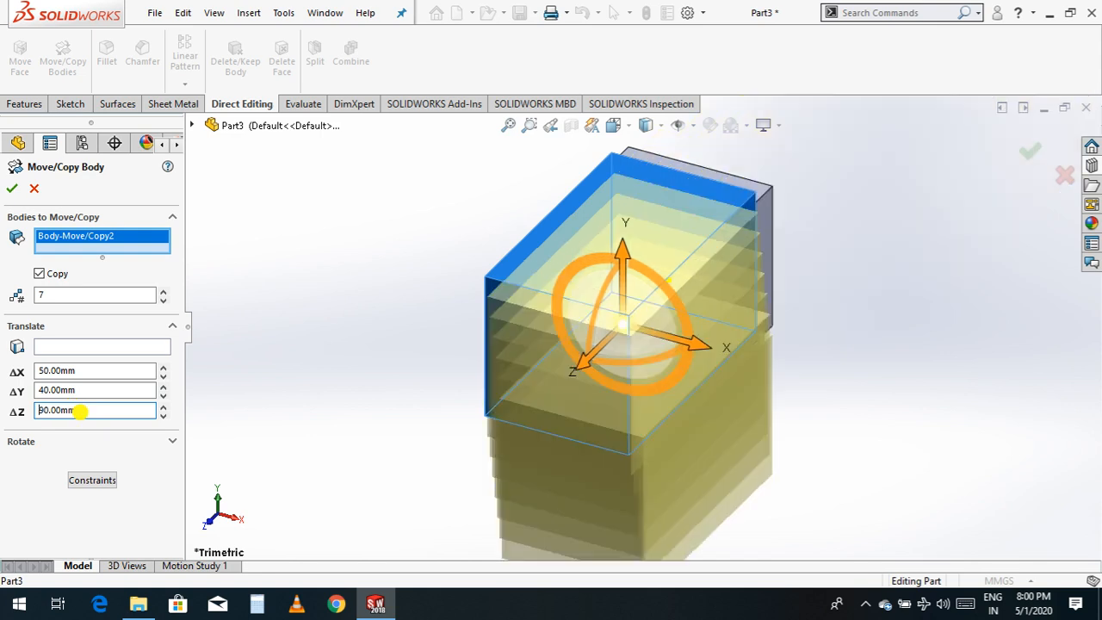
click(12, 188)
click(914, 334)
scroll(914, 335, up, 3)
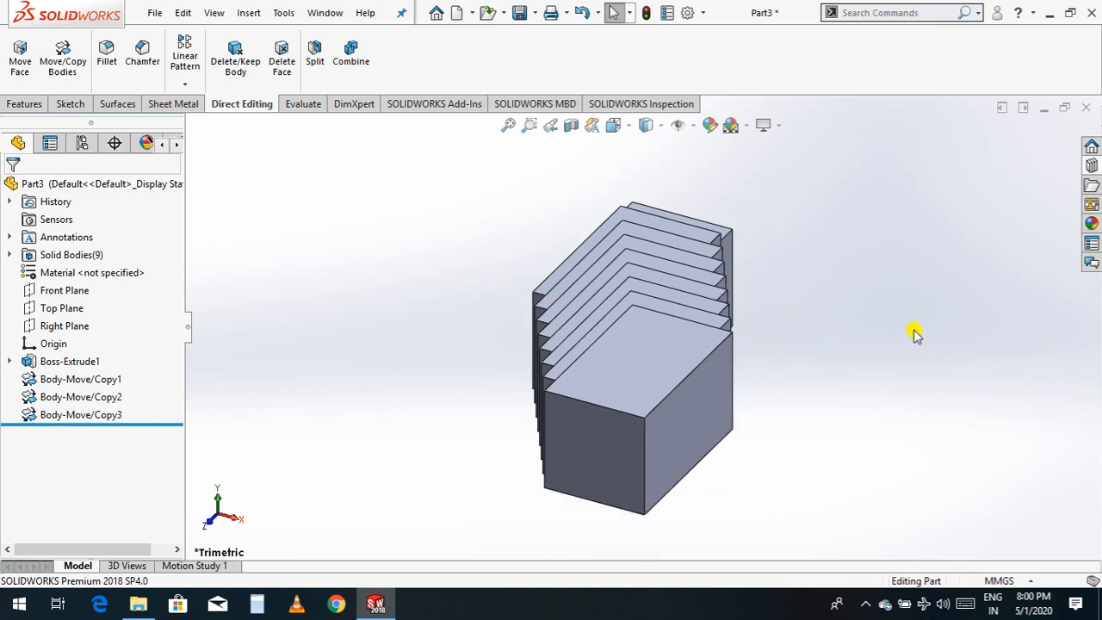
scroll(848, 315, down, 3)
scroll(849, 316, up, 1)
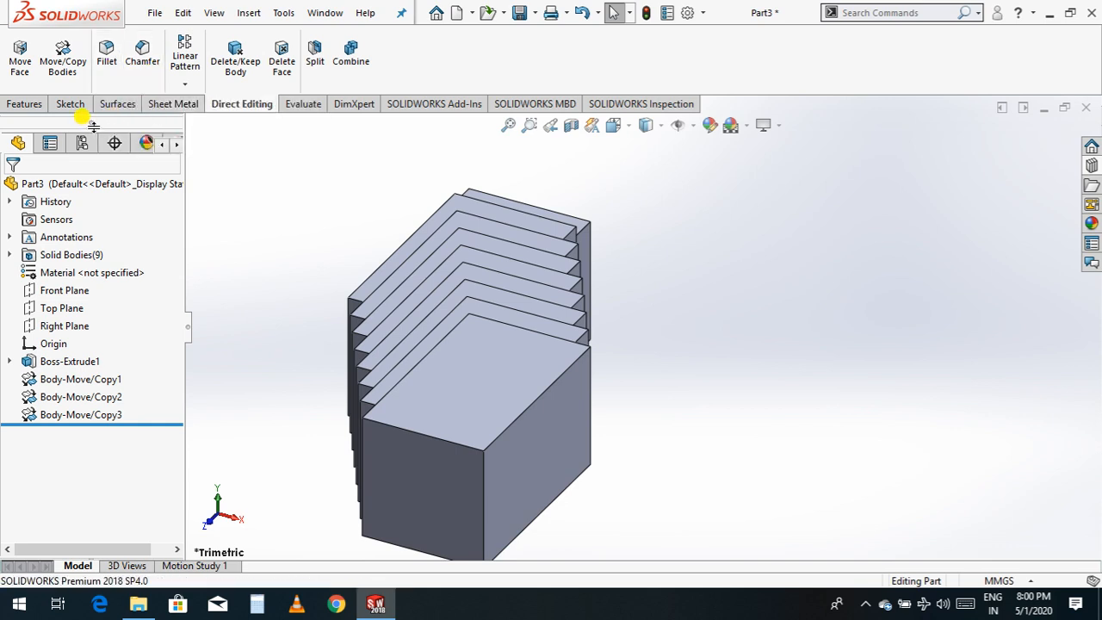
click(25, 104)
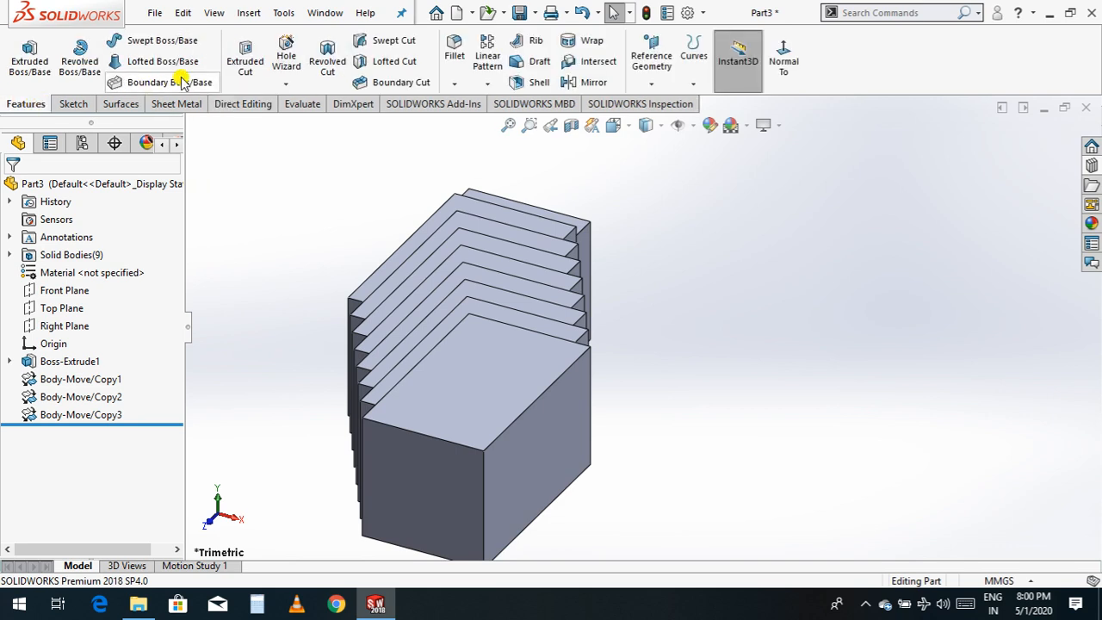
click(121, 104)
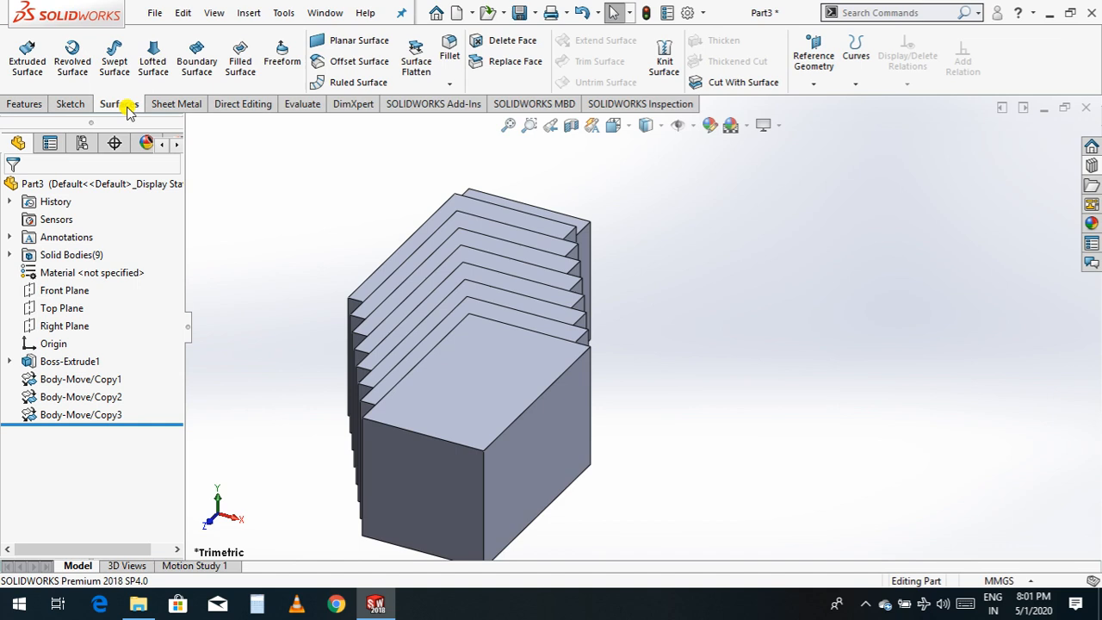
click(181, 104)
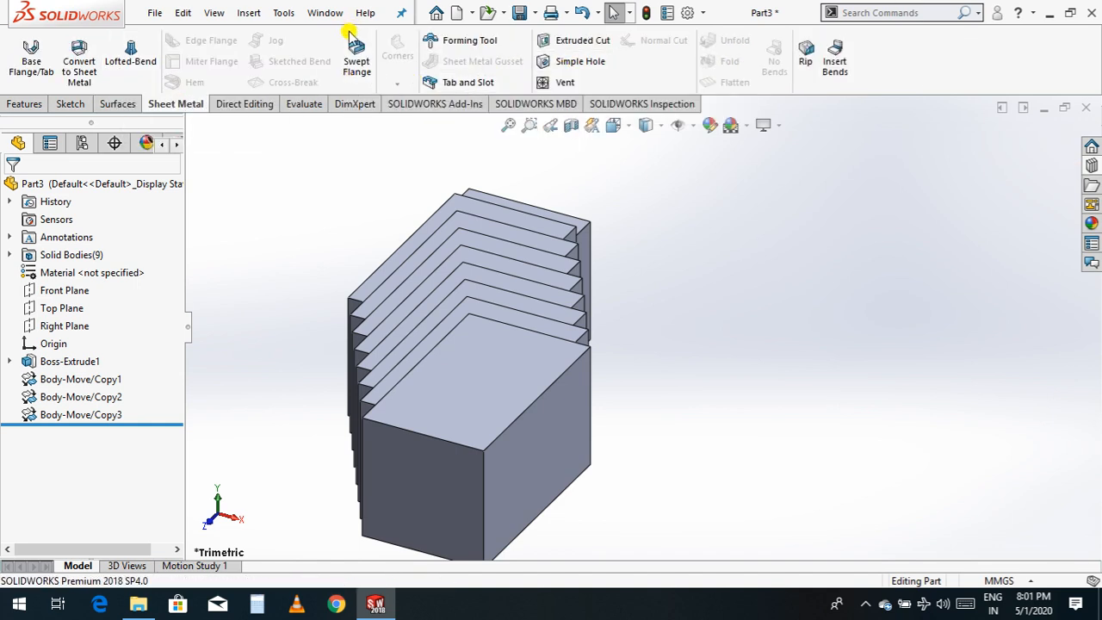
click(244, 103)
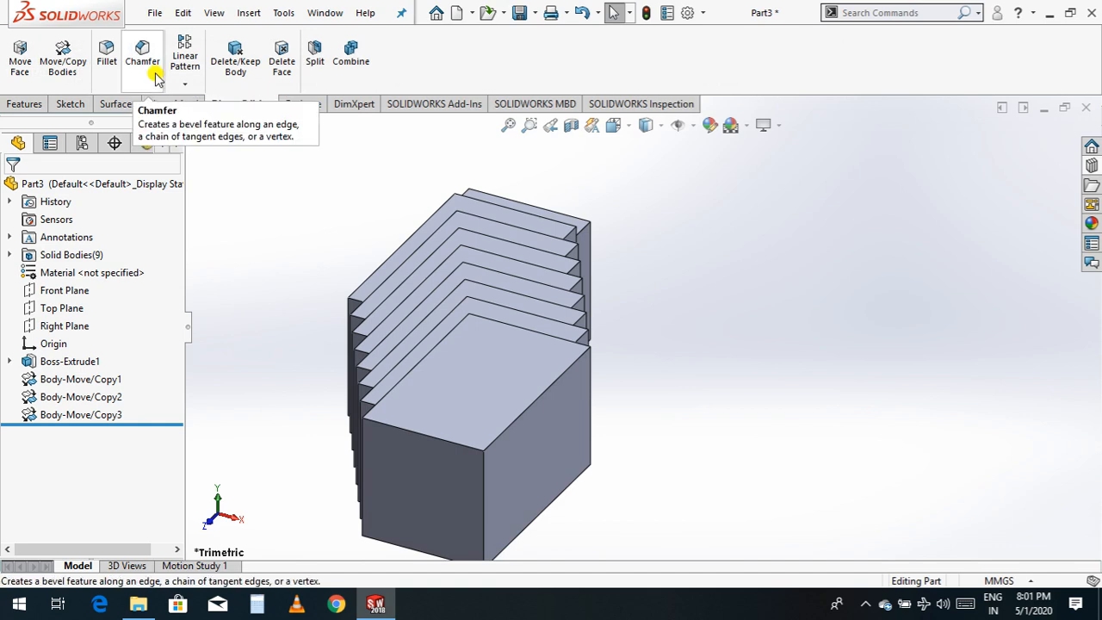
click(190, 83)
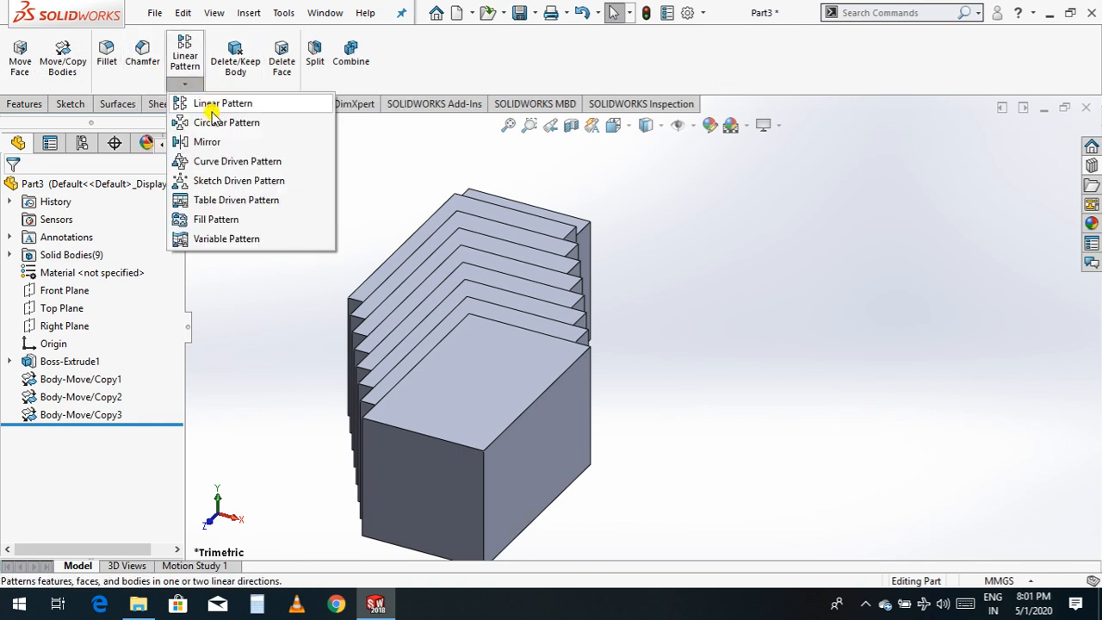
click(185, 81)
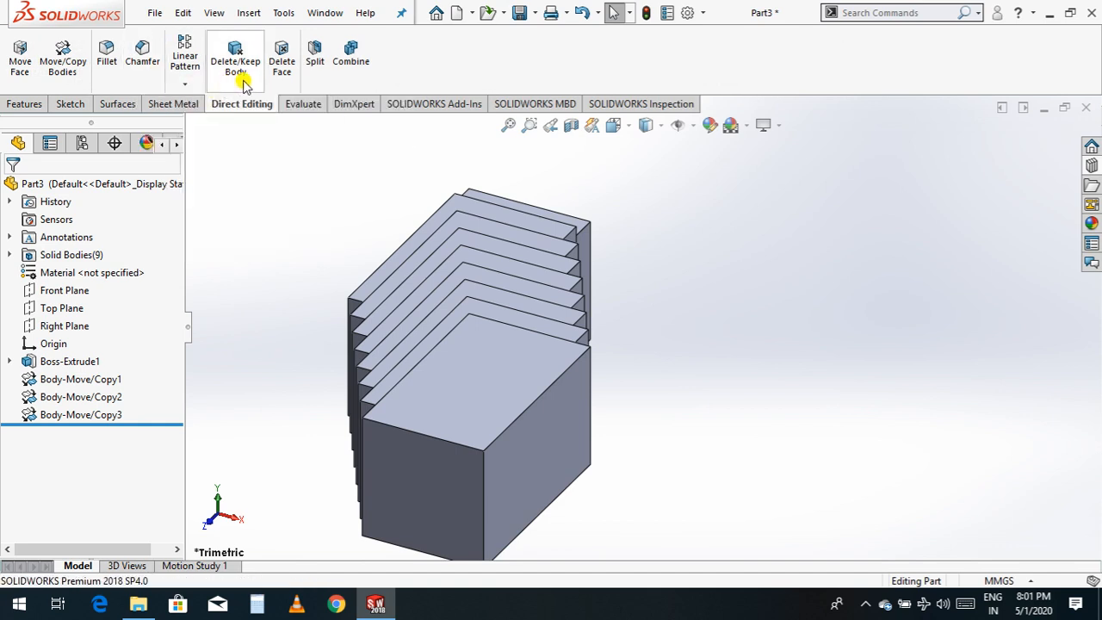